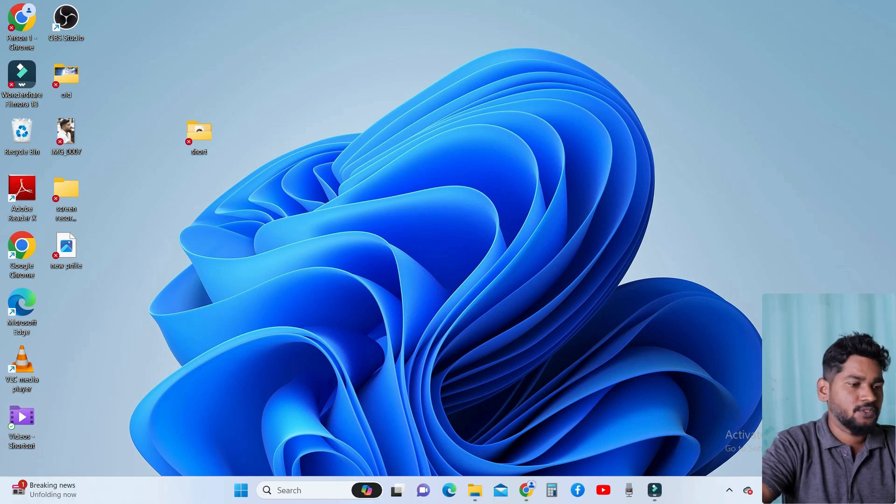
Switch to Chrome, open Canva from the saved shortcuts, and search its templates for "youtube banner"
click(527, 490)
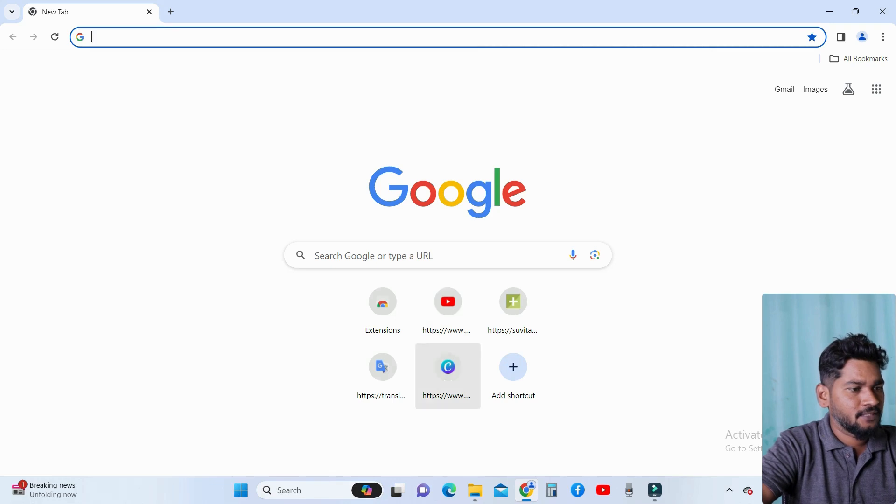
click(448, 366)
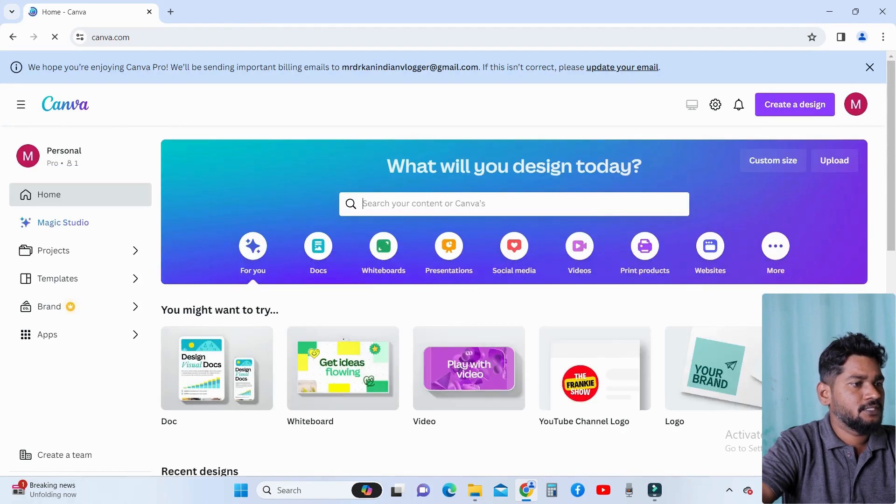
text(you)
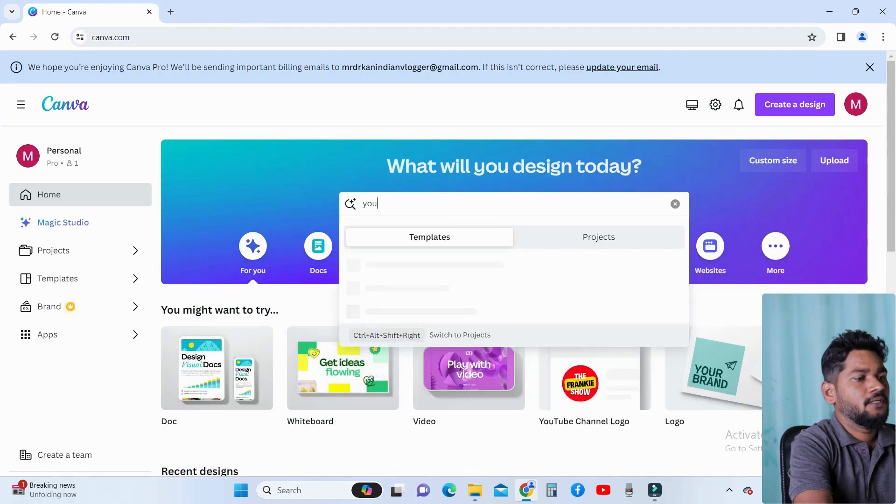
text(tube)
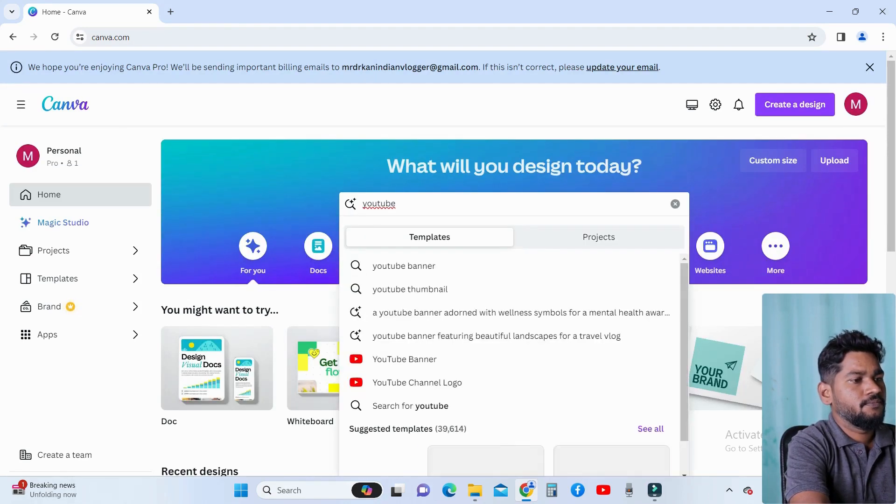
text( banner)
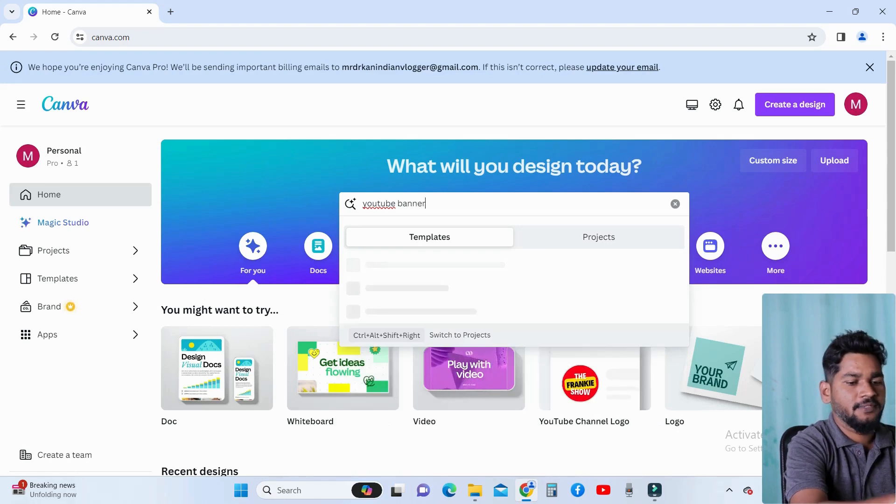
key(Return)
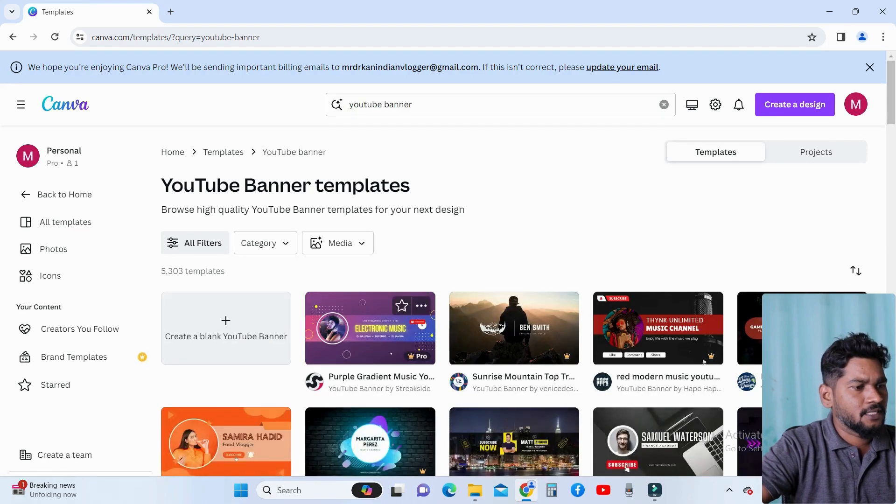
Look through the YouTube banner templates for a suitable channel design
scroll(510, 337, down, 5)
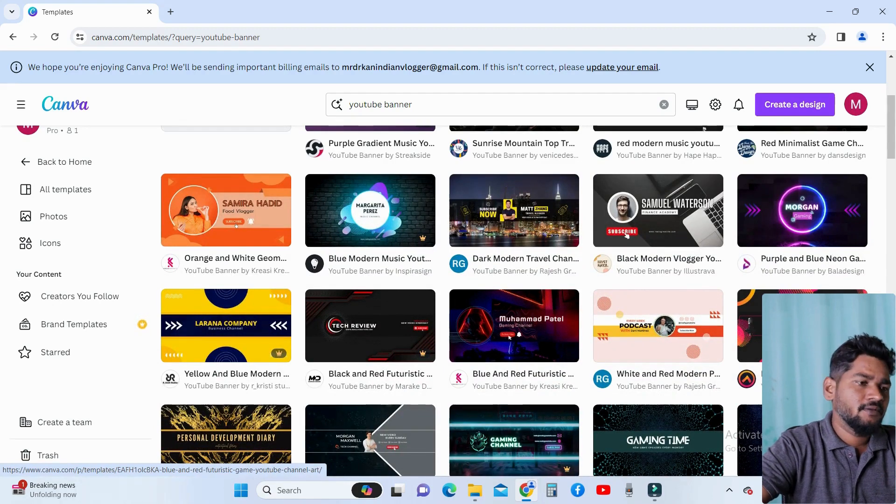
scroll(513, 364, up, 4)
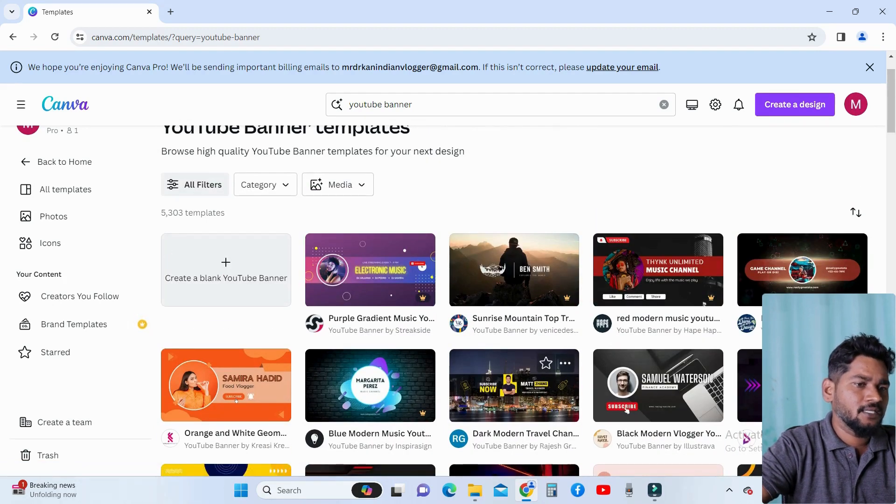
scroll(514, 364, up, 1)
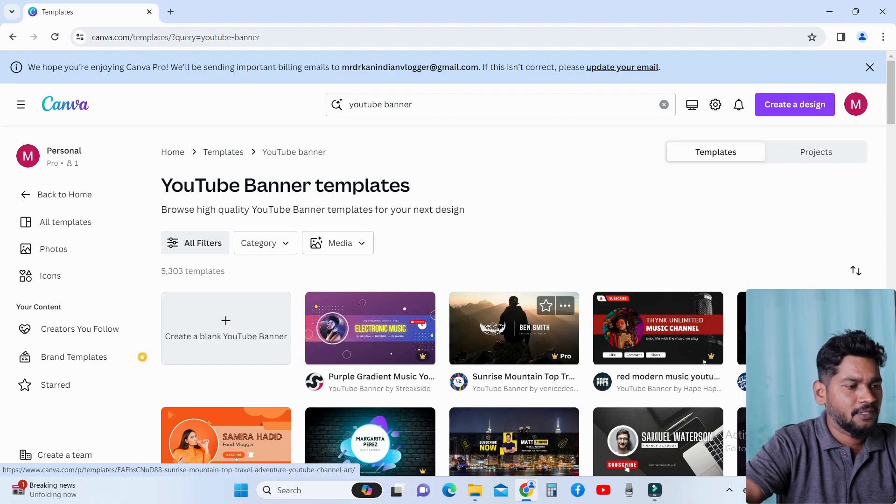
scroll(514, 420, down, 8)
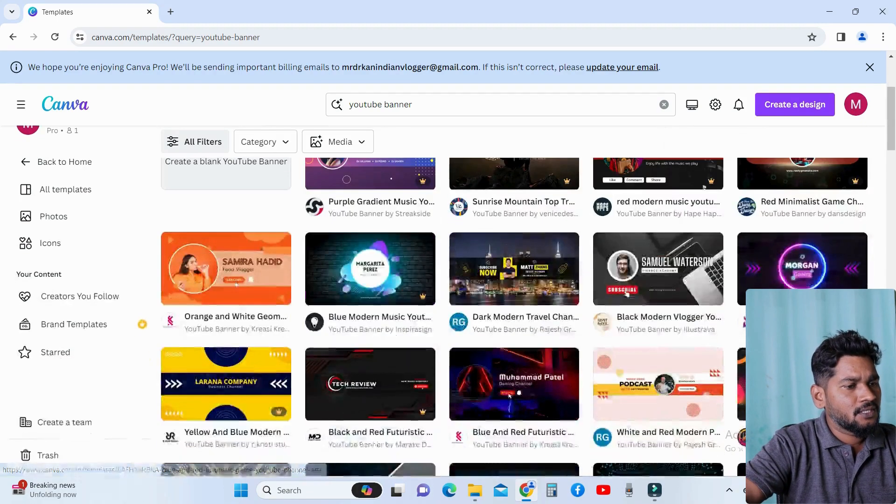
scroll(514, 438, up, 4)
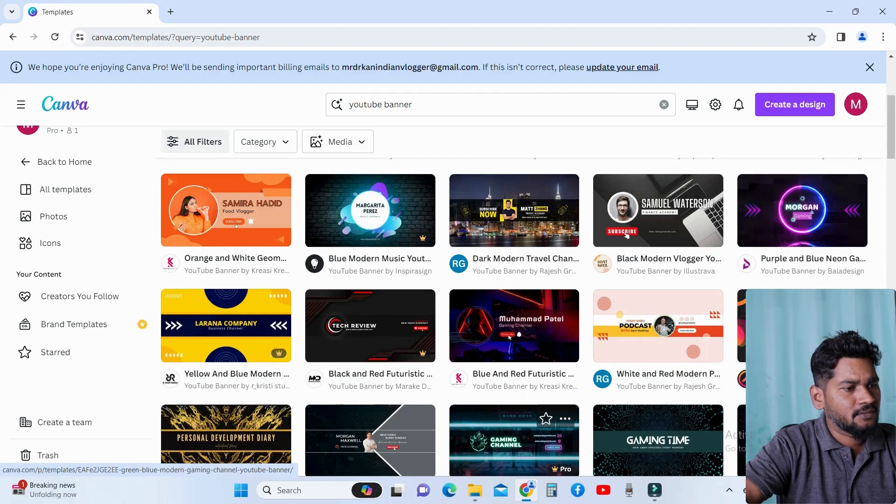
scroll(513, 396, down, 8)
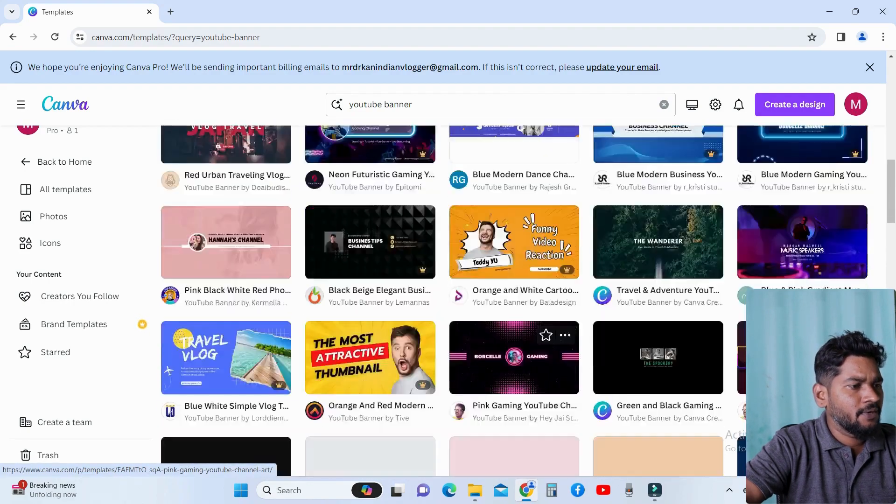
scroll(513, 394, down, 6)
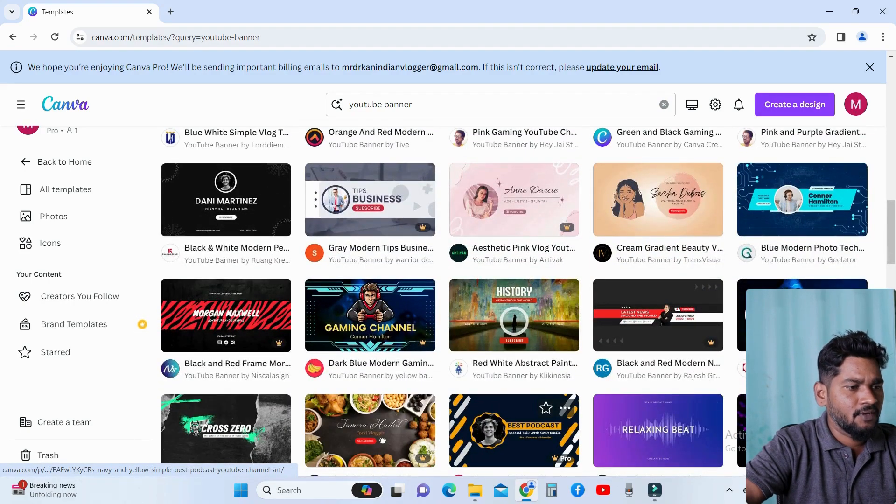
scroll(514, 429, down, 3)
scroll(530, 278, down, 9)
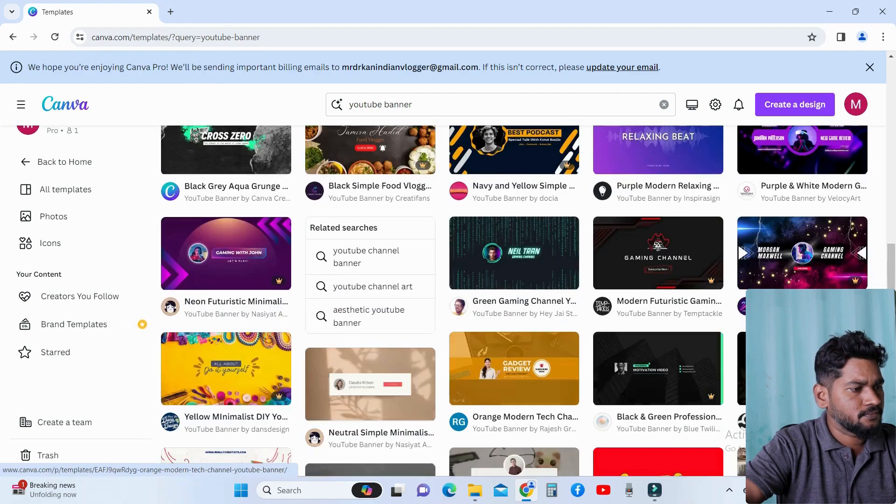
scroll(529, 278, down, 10)
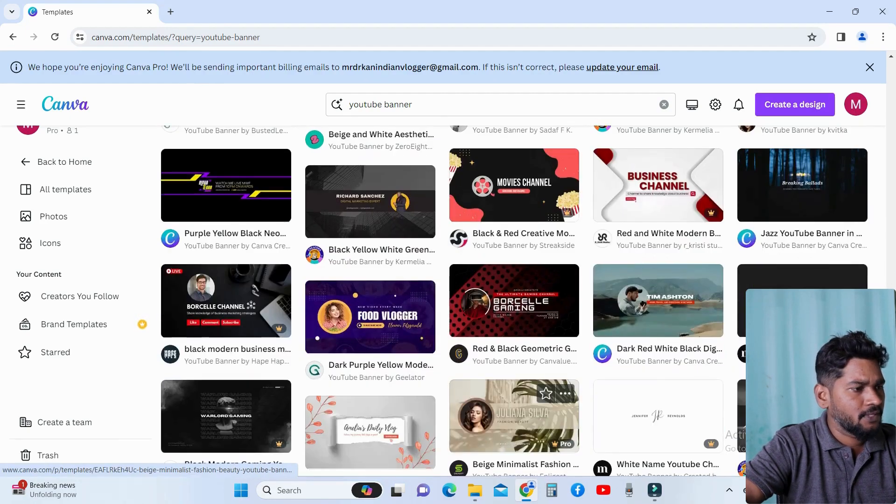
Choose the Black And Red Abstract YouTube Channel Art template by BustedLemped and open it for customizing
scroll(530, 160, up, 6)
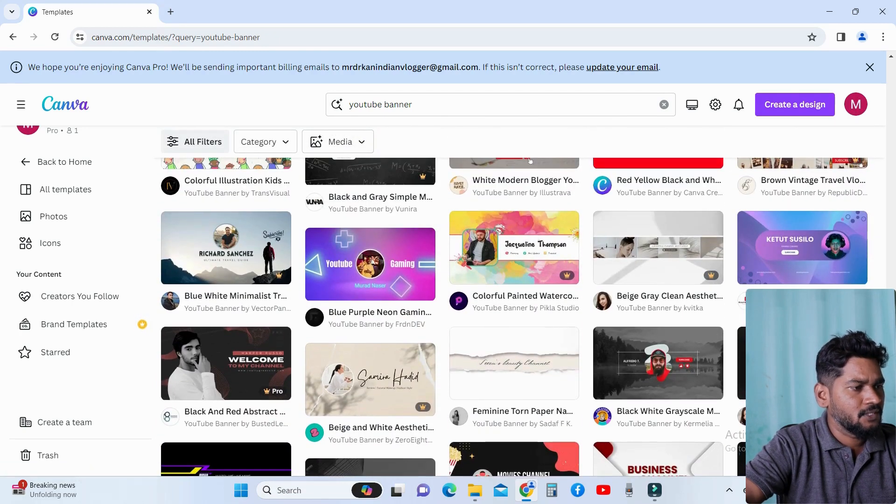
click(220, 369)
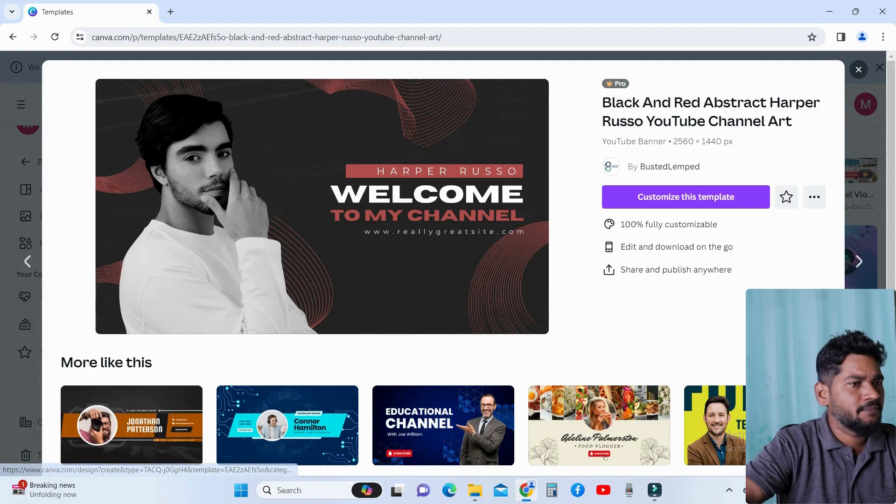
click(686, 196)
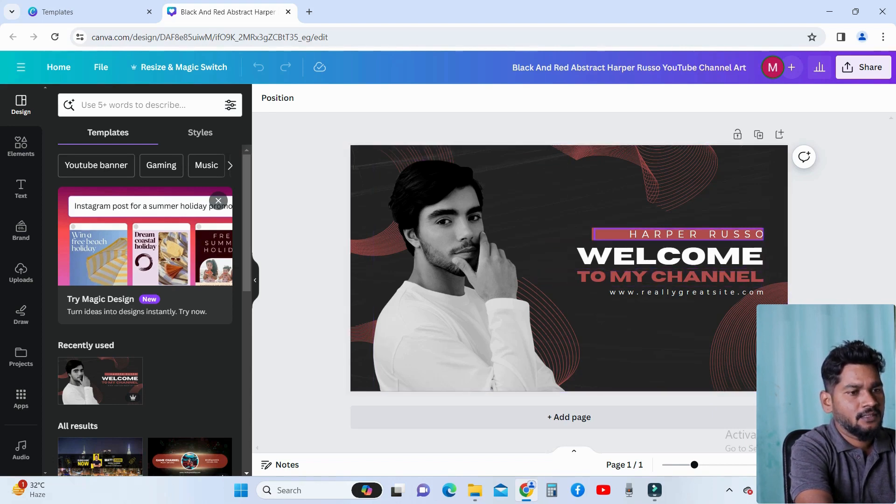
Replace the white "WELCOME" headline on the banner with "MR.DRK AN INDIAN VLOGGER"
double_click(670, 255)
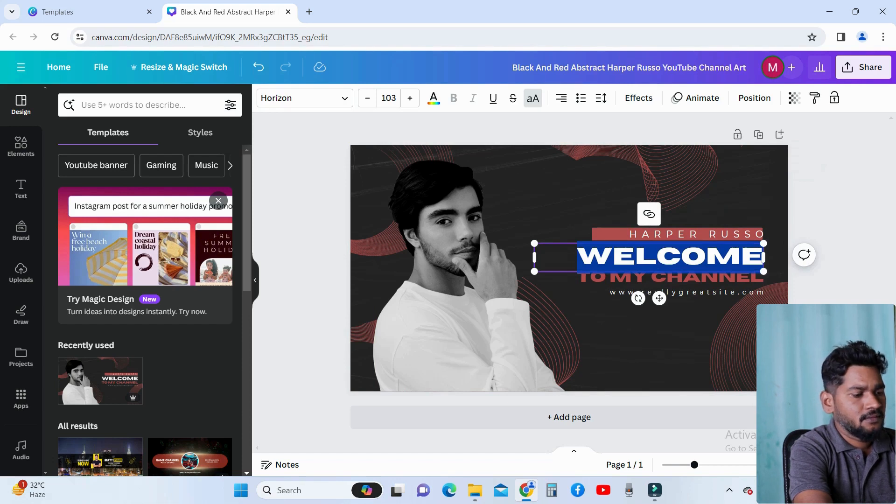
text(MR)
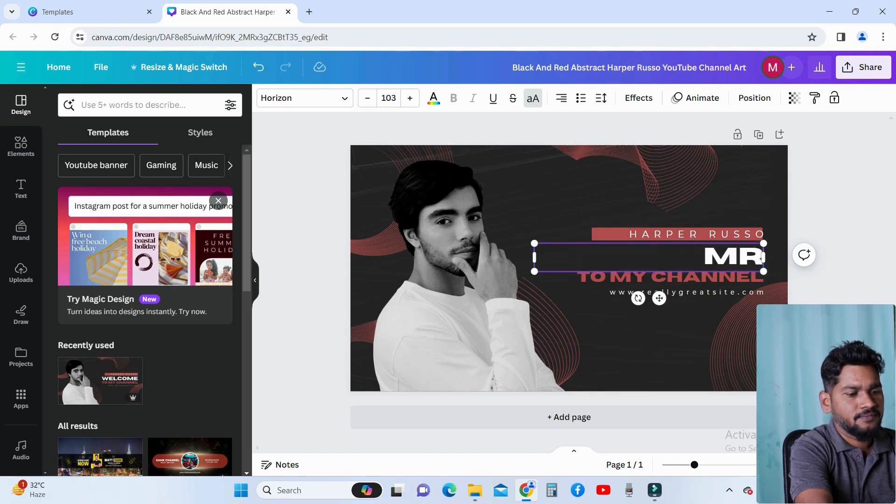
text(.DRK AN I)
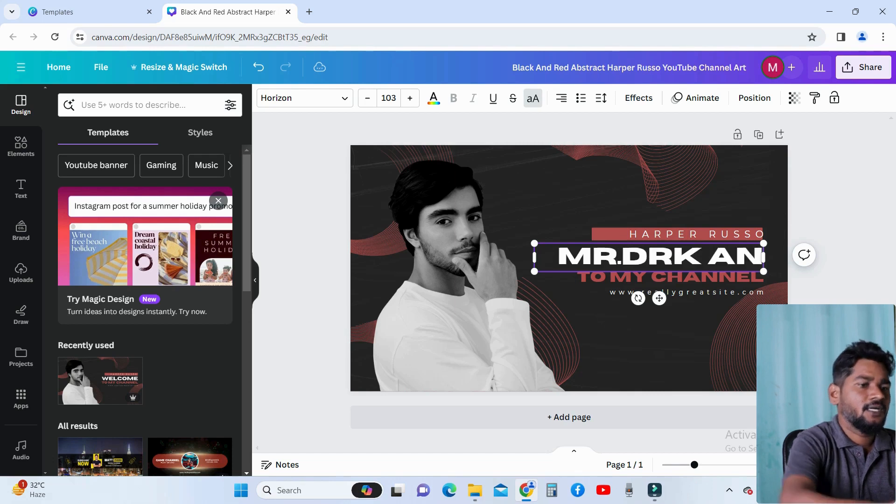
text(N)
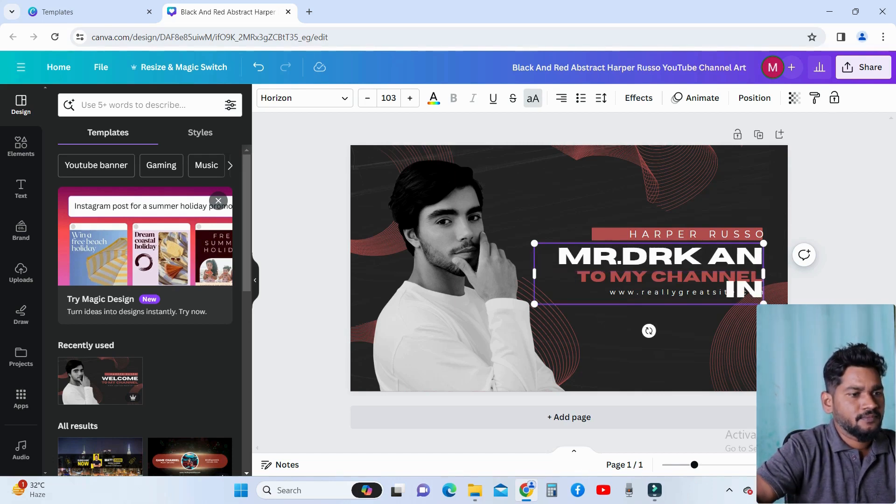
text(DIAN)
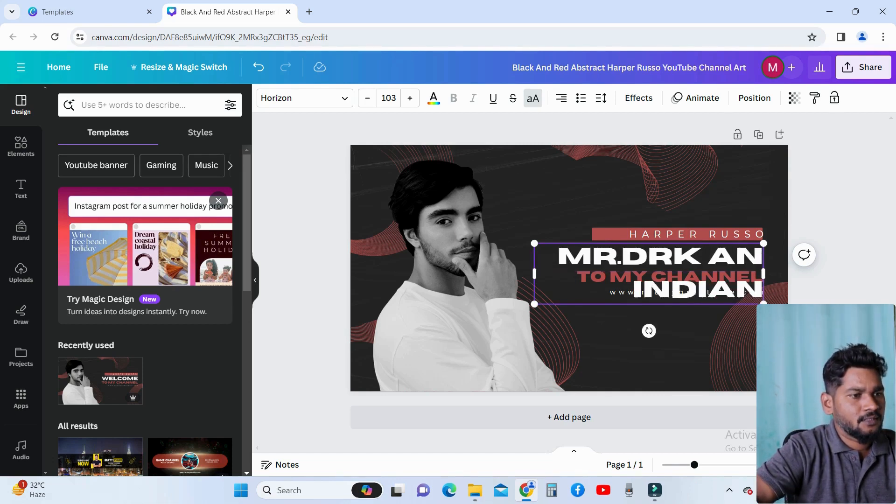
text( VLOOG)
key(BackSpace)
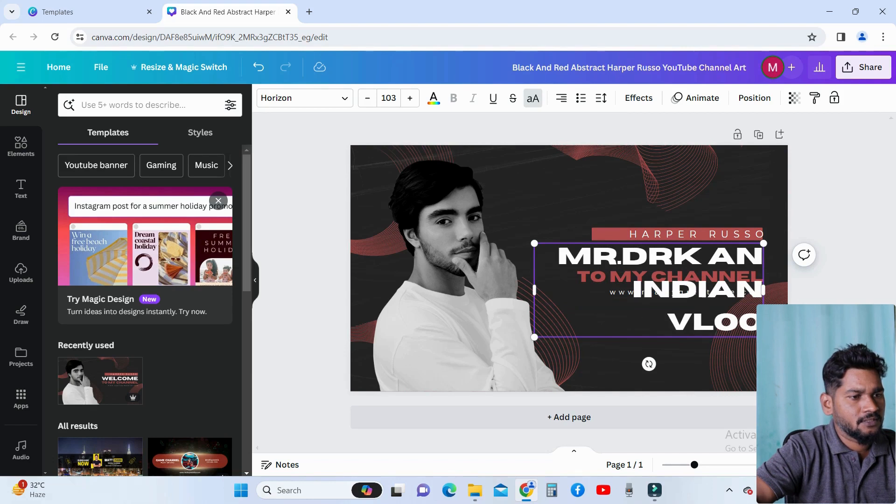
key(BackSpace)
text(GGER)
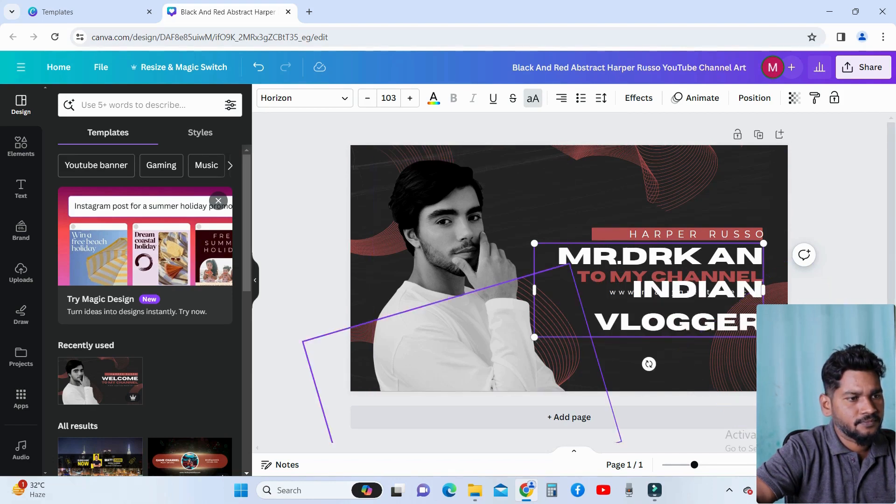
click(581, 205)
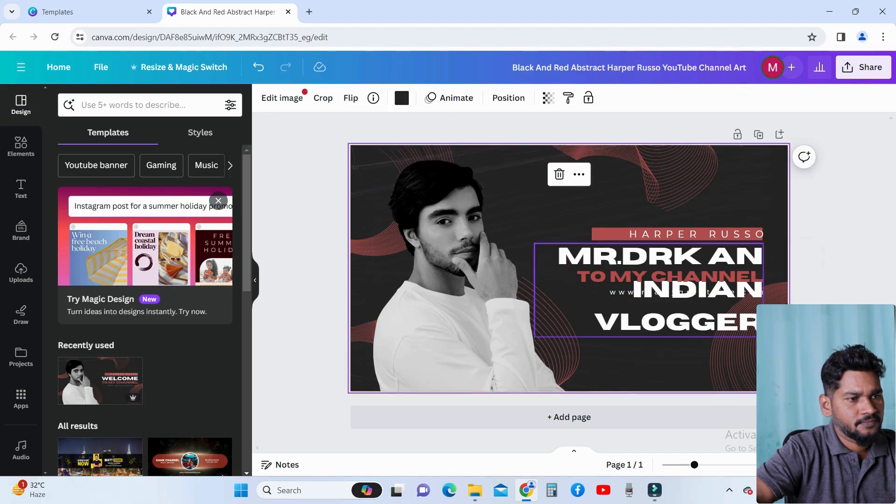
Resize the headline to fit on one line at about font size 75, placed just above the red "TO MY CHANNEL" text
click(649, 289)
drag(534, 290, 426, 291)
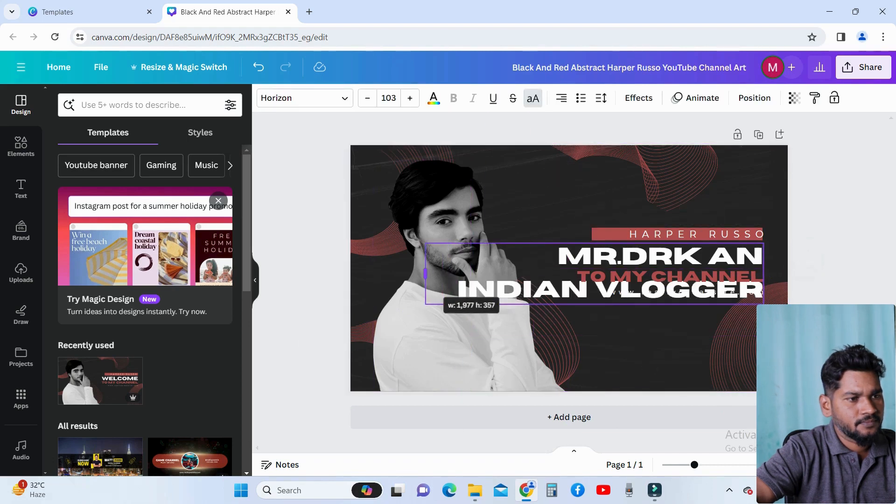
drag(426, 243, 358, 231)
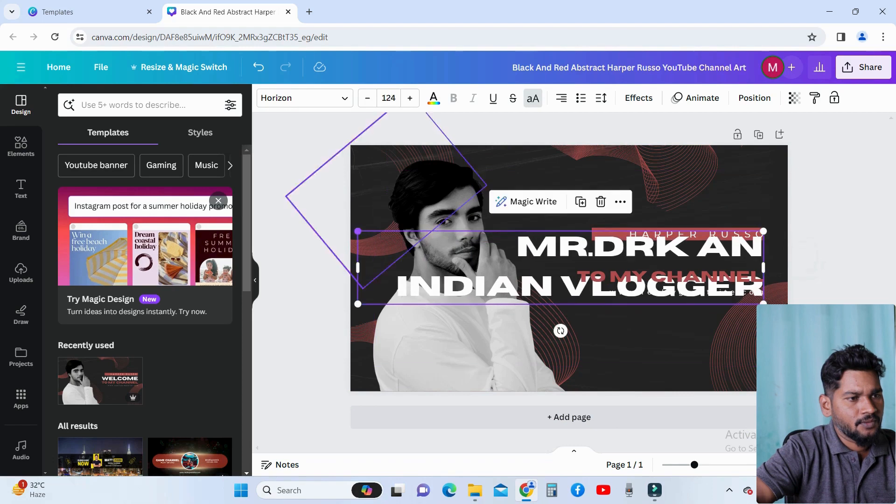
drag(763, 304, 737, 252)
click(667, 264)
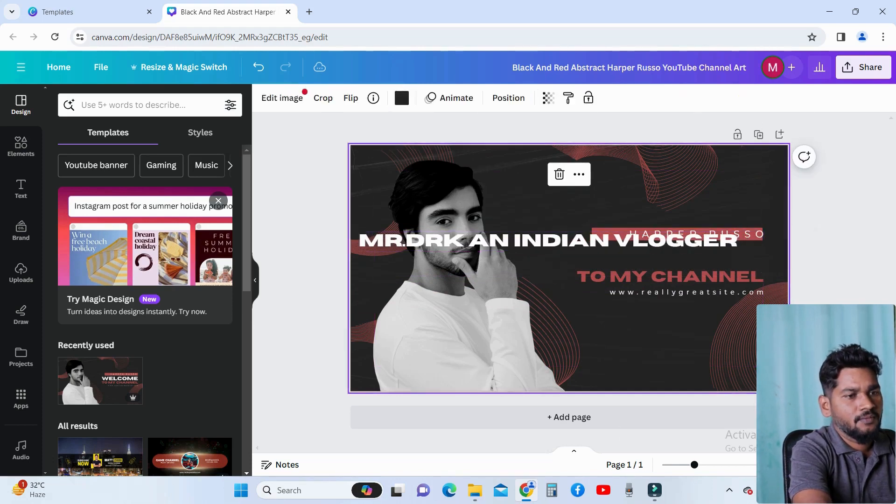
drag(667, 241, 712, 252)
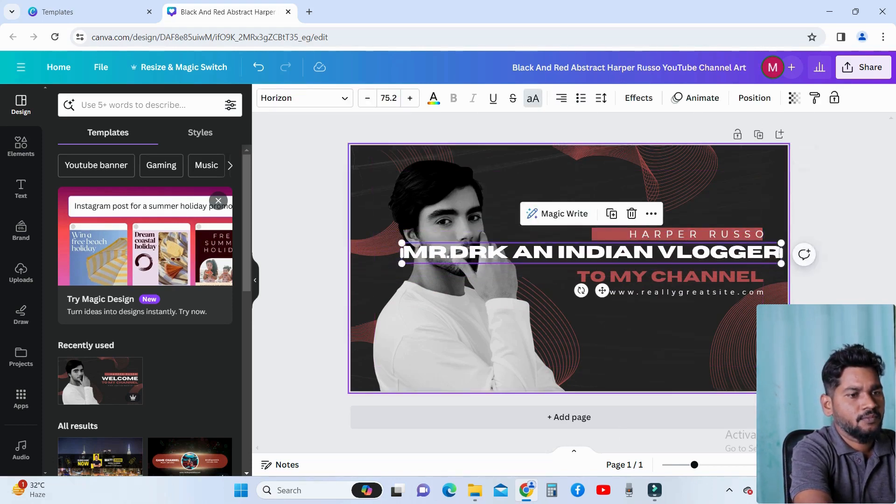
click(682, 322)
Replace the red "TO MY CHANNEL" text with "WELL COME TO MY CHANNEL"
double_click(672, 277)
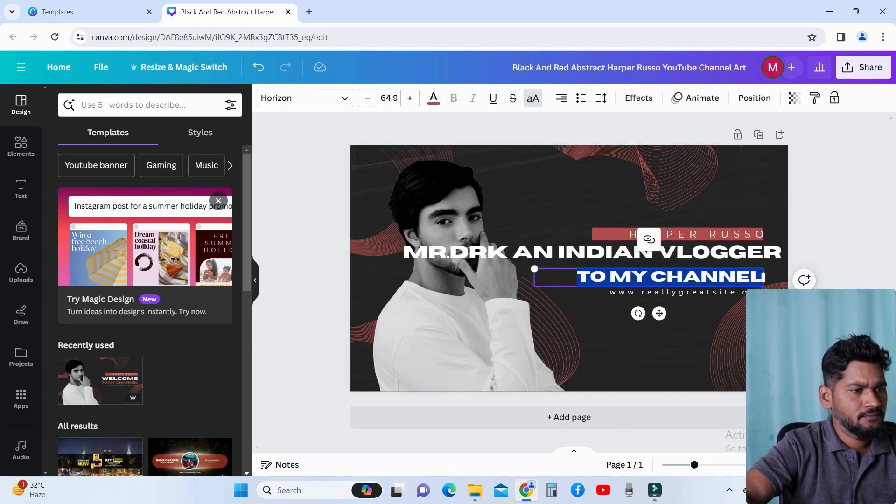
text(WEL)
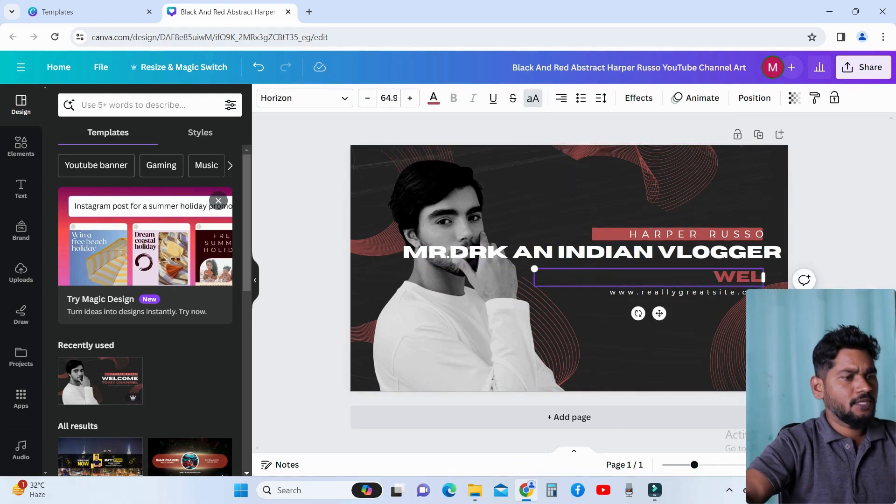
text(L COME)
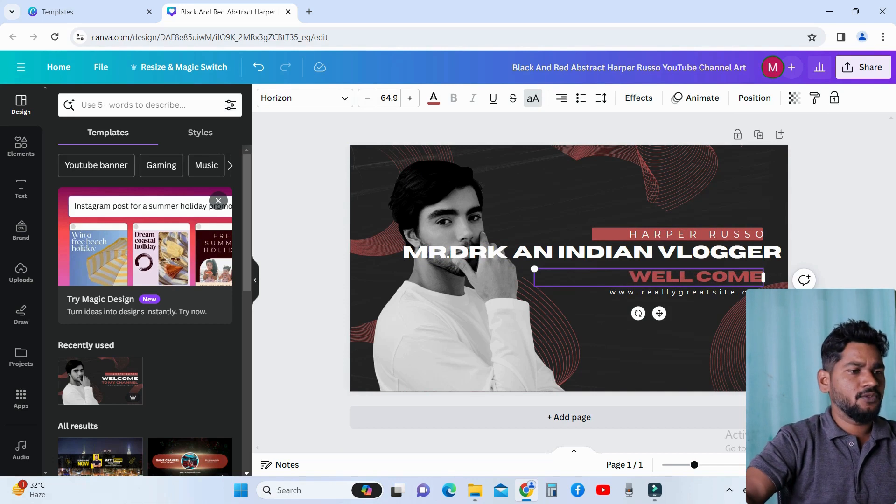
text( TO MY)
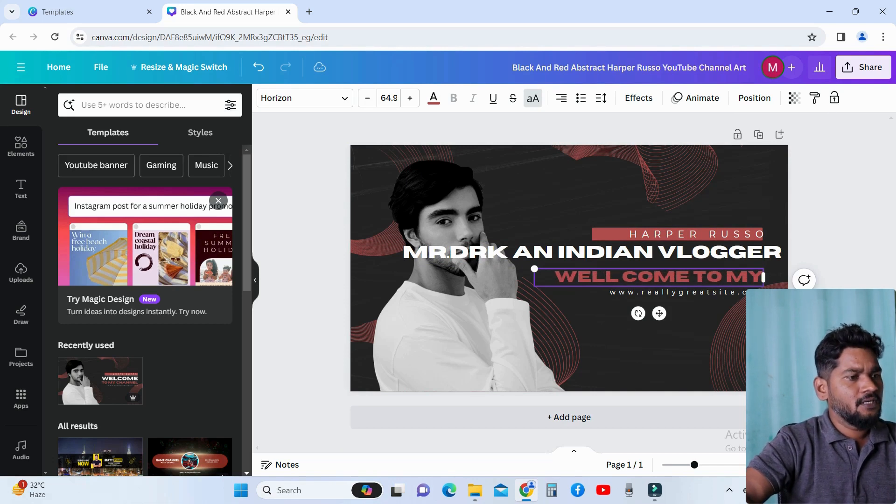
text( CHANNE)
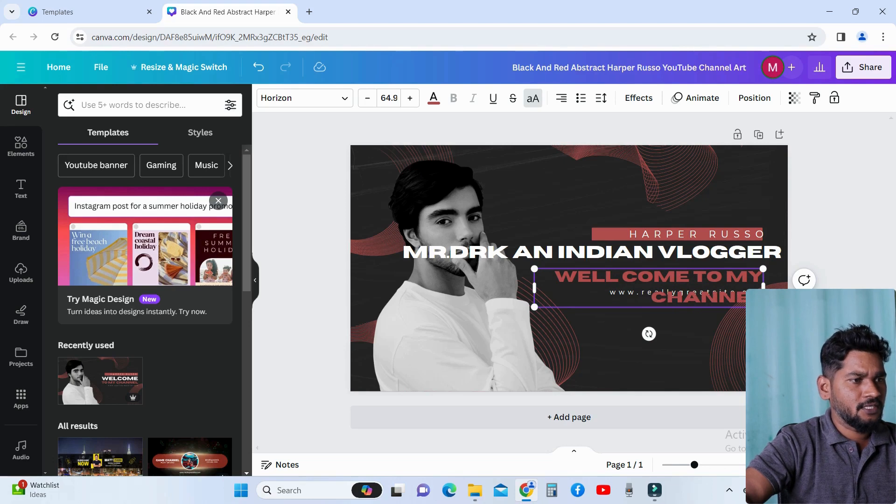
Delete the small website address line that overlaps the red welcome text on the banner
click(653, 355)
click(672, 292)
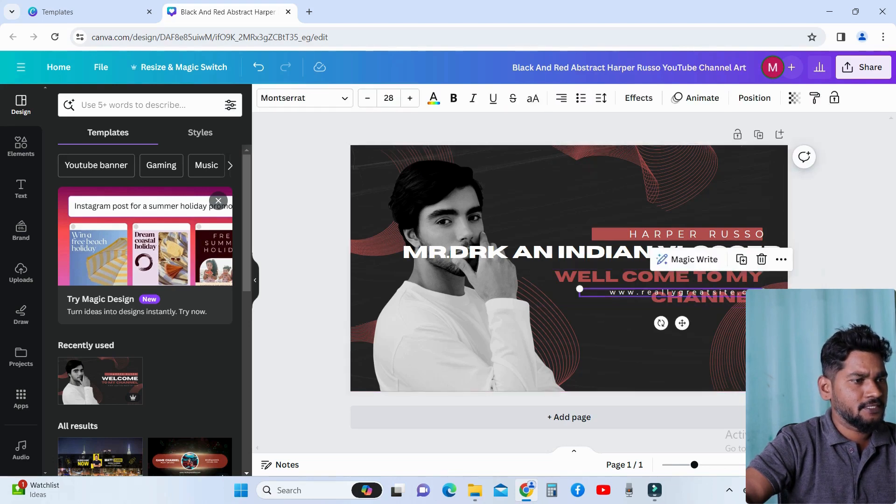
key(Delete)
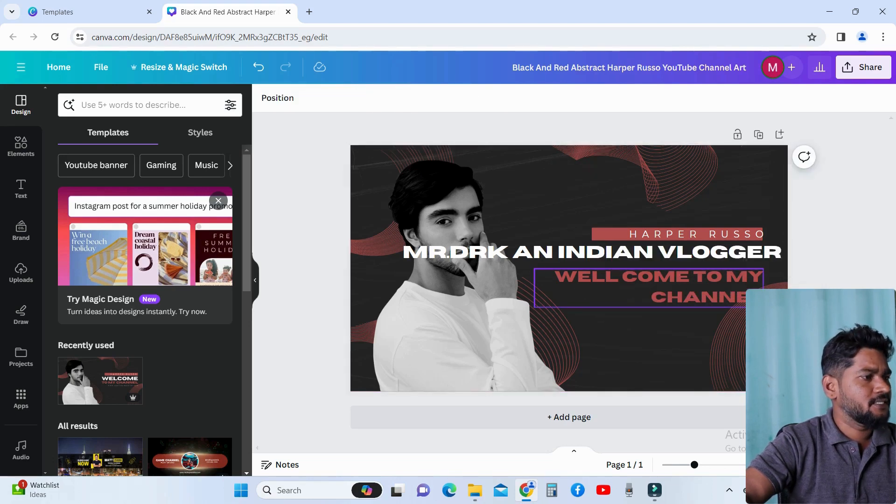
Widen the red "WELL COME TO MY CHANNEL" text box so it fits on one line, right-aligned with the white headline
click(653, 280)
drag(763, 288, 782, 287)
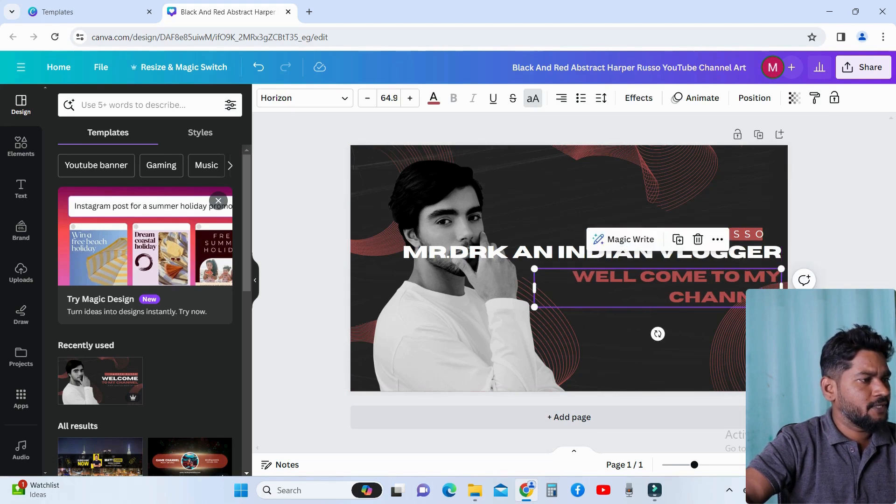
drag(534, 288, 425, 299)
click(653, 334)
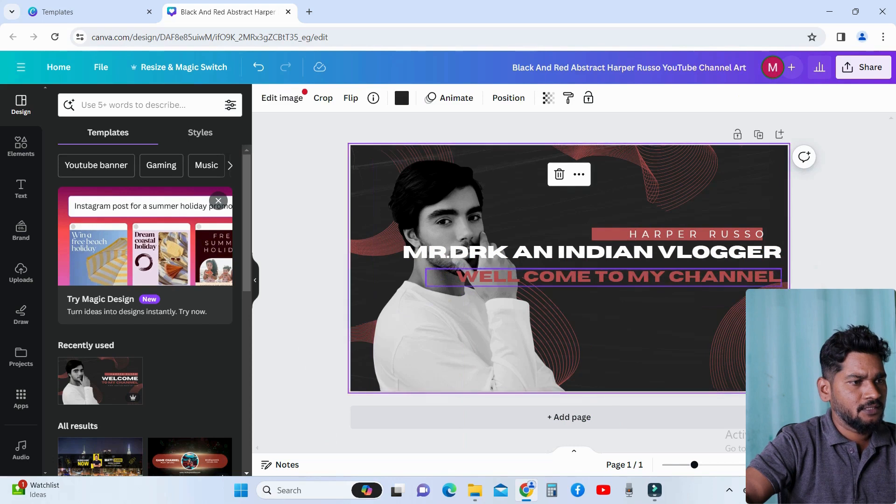
Delete the template's name text above the headline together with the red bar behind it
click(679, 234)
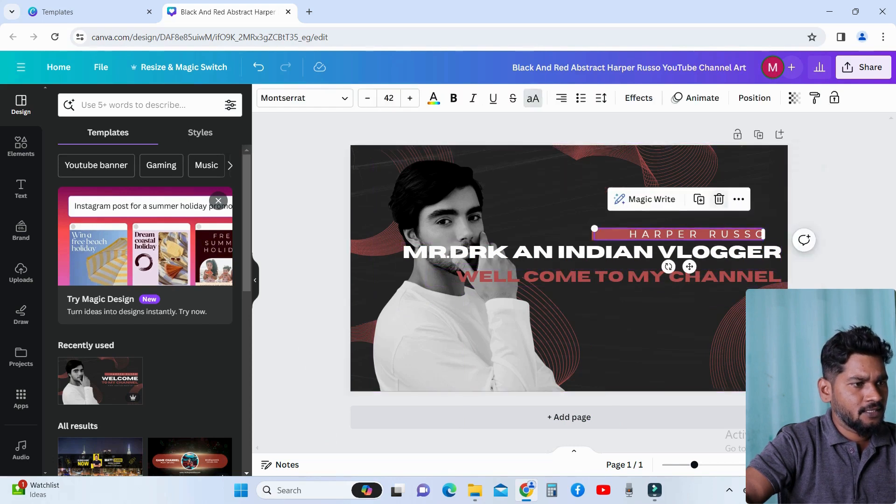
key(Delete)
click(679, 233)
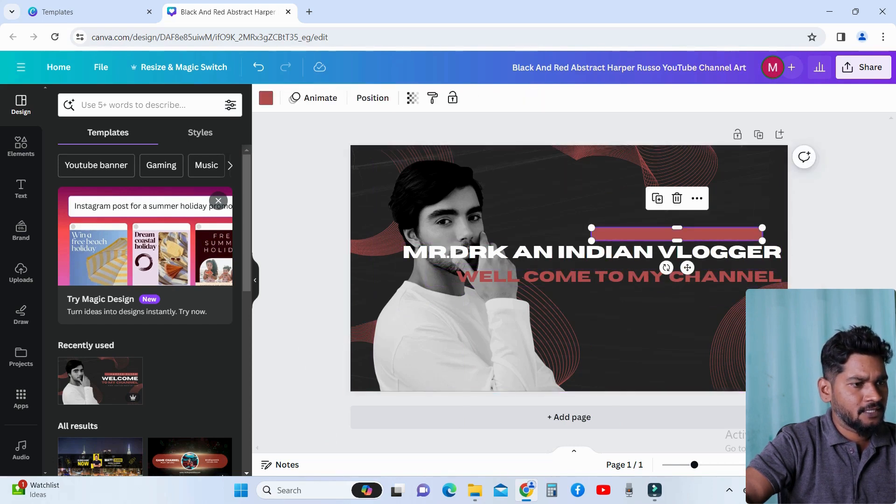
click(677, 200)
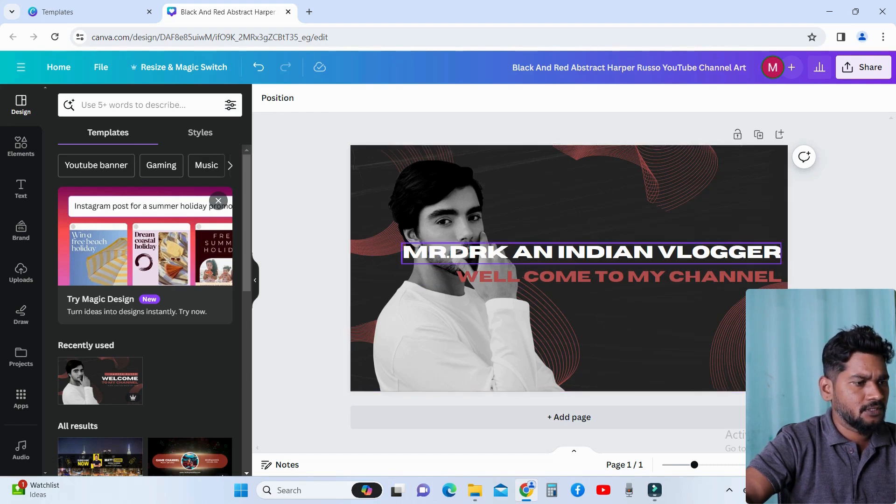
Scale down the white headline and the red welcome line from their left ends, keeping the welcome line shorter than the headline
click(404, 253)
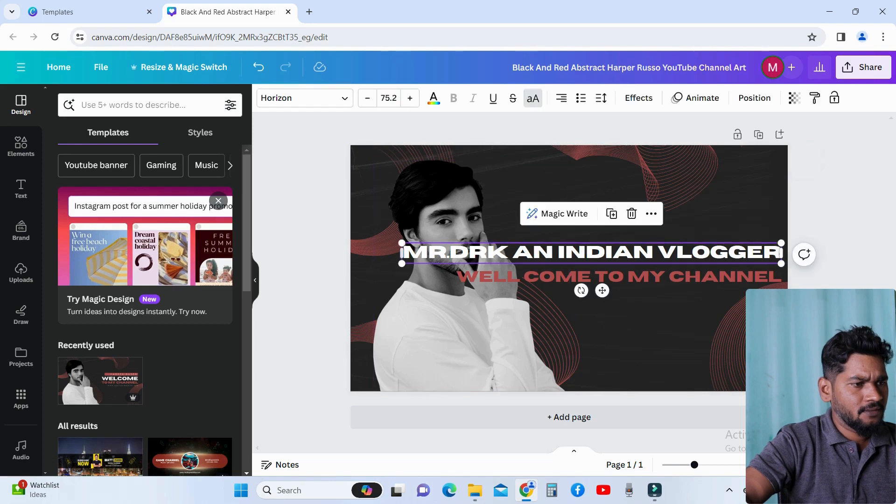
drag(401, 243, 506, 248)
click(536, 267)
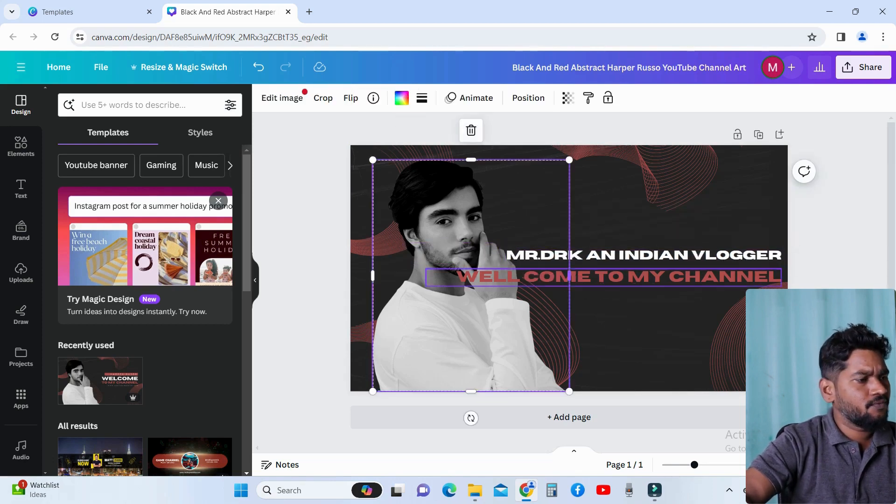
click(631, 279)
drag(426, 269, 567, 277)
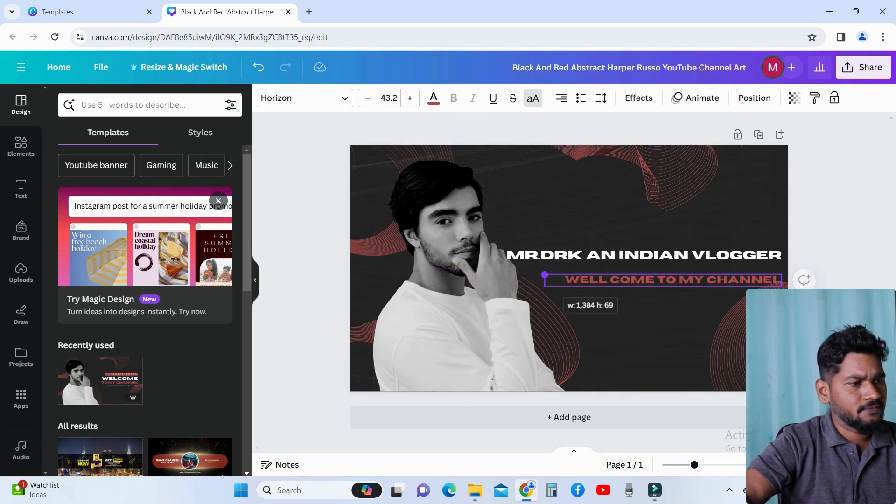
drag(566, 278, 561, 275)
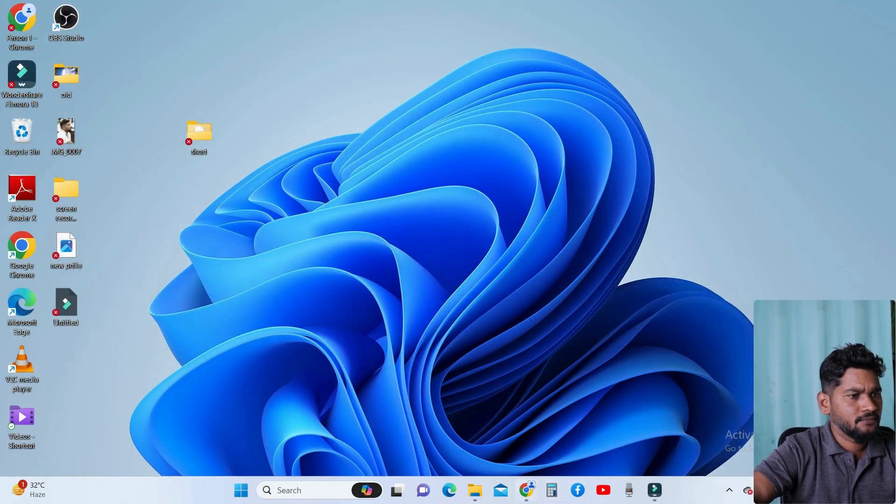
Switch back to the Canva banner design and delete the template's portrait from its picture frame
mouse_move(526, 490)
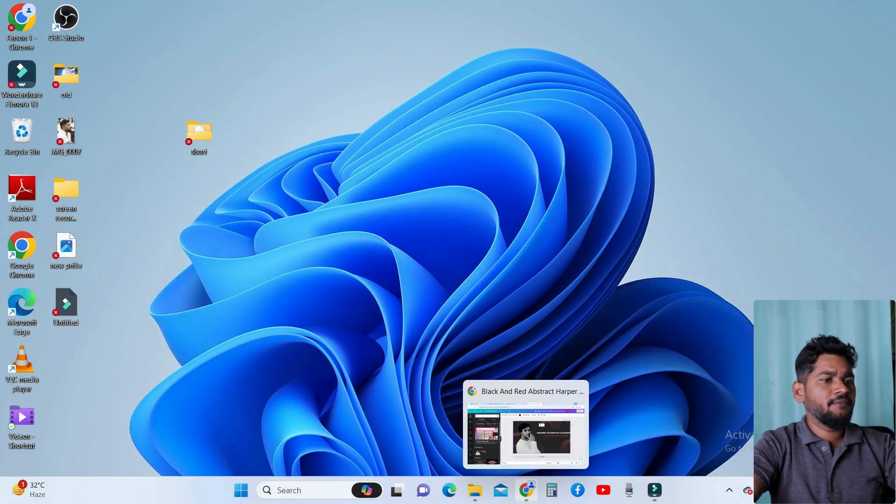
click(525, 434)
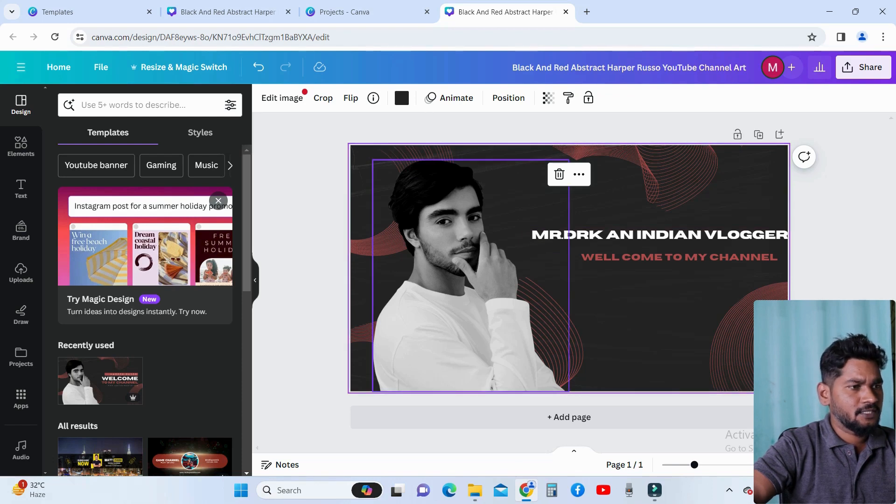
click(471, 280)
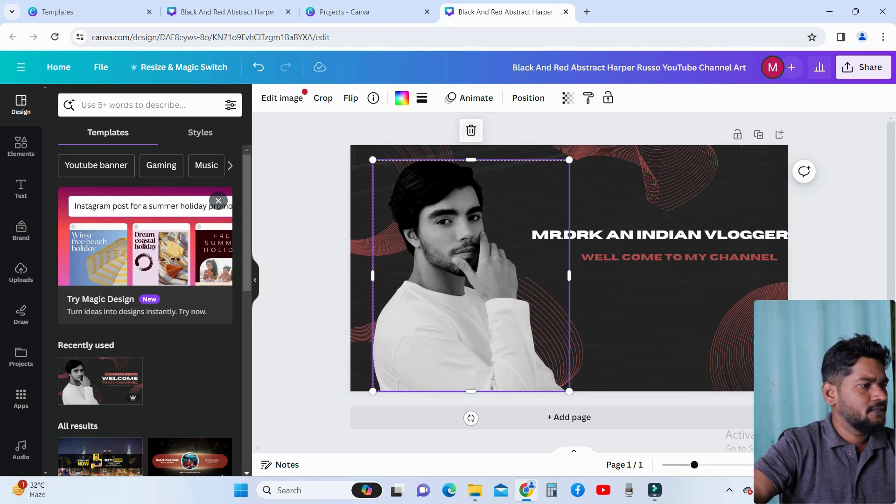
click(471, 131)
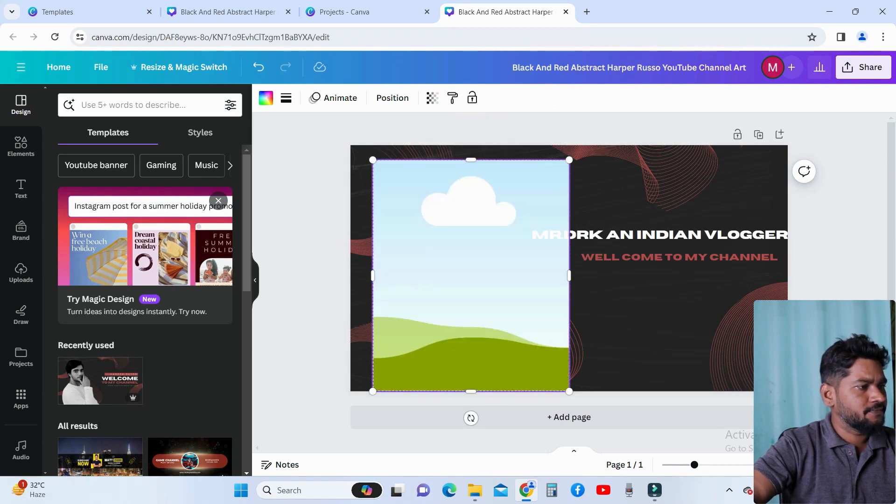
Fill the empty picture frame with the uploaded side-profile photo of the man in a white shirt
click(21, 273)
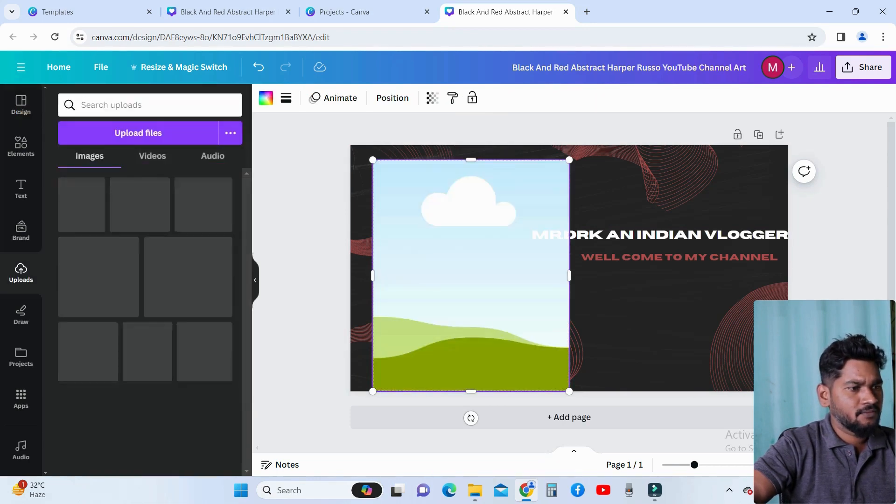
click(75, 202)
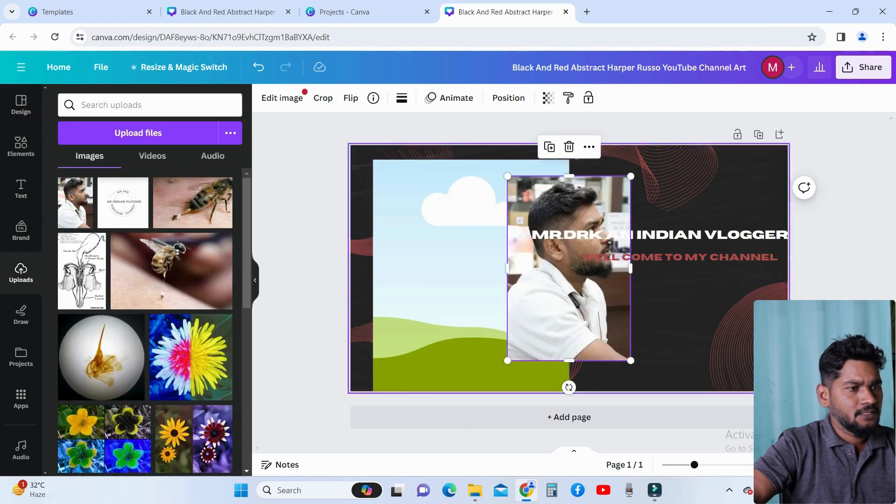
drag(569, 269, 471, 308)
double_click(471, 275)
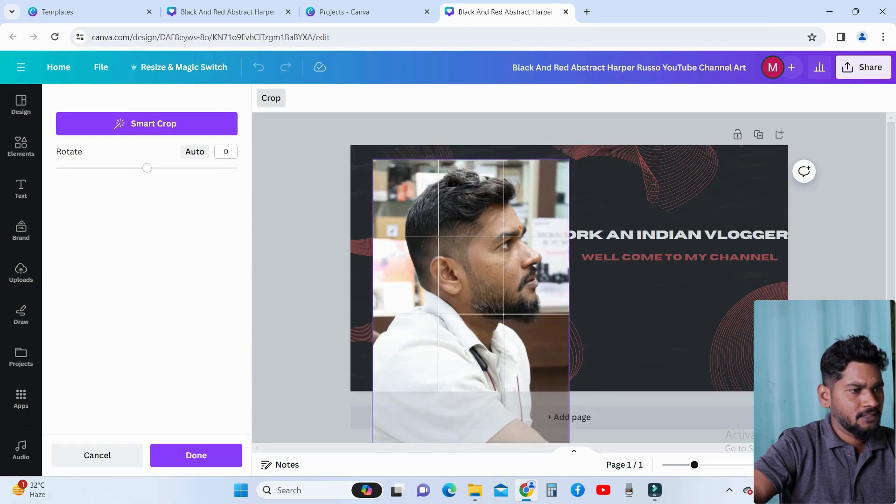
click(649, 322)
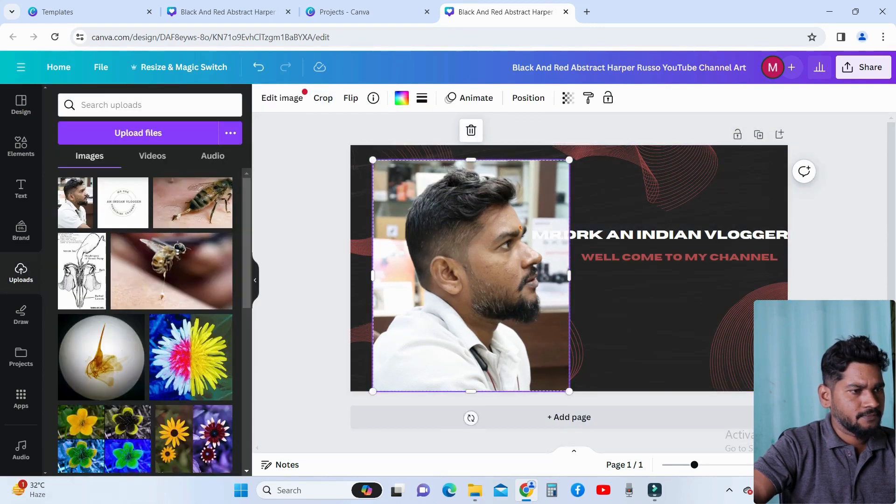
Shrink the photo frame so it clears the headline and move it slightly toward the banner's centre
drag(569, 391, 487, 326)
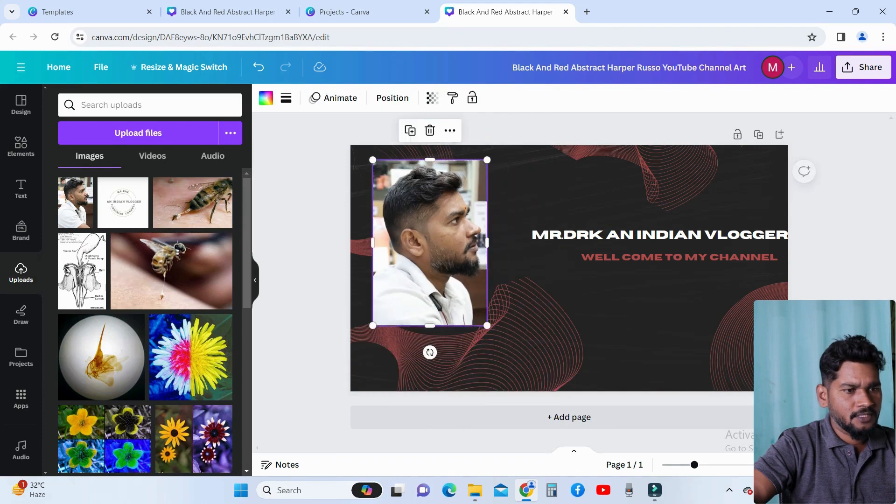
mouse_move(434, 252)
mouse_down()
mouse_move(463, 277)
mouse_move(462, 267)
mouse_up()
click(550, 329)
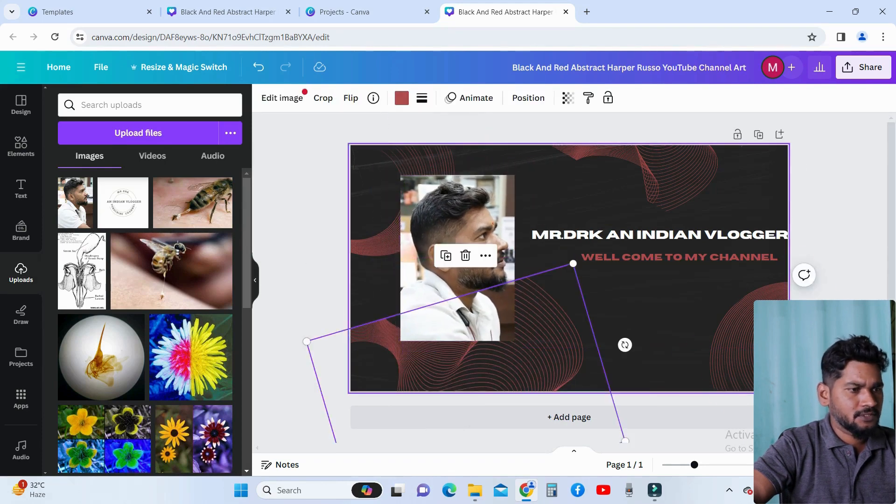
Shift the red line pattern in the banner's lower-right corner slightly inward and enlarge the photo a little from its lower-left corner
click(644, 327)
drag(742, 336, 728, 329)
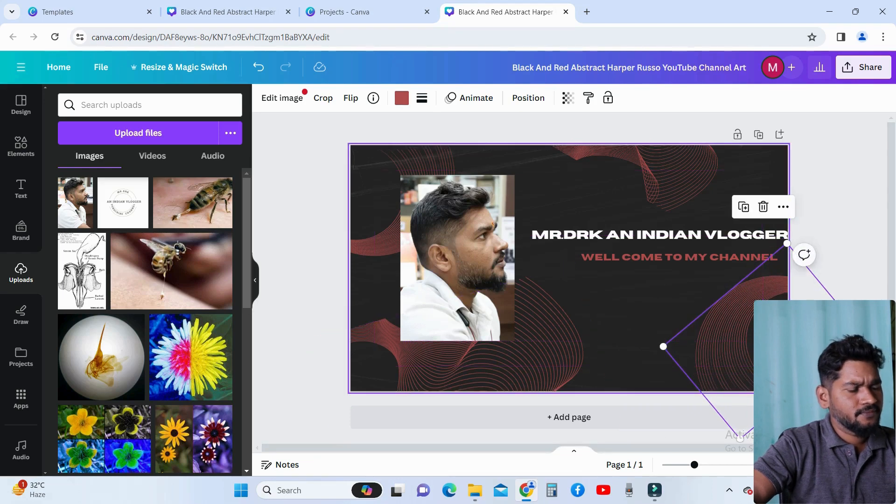
click(460, 271)
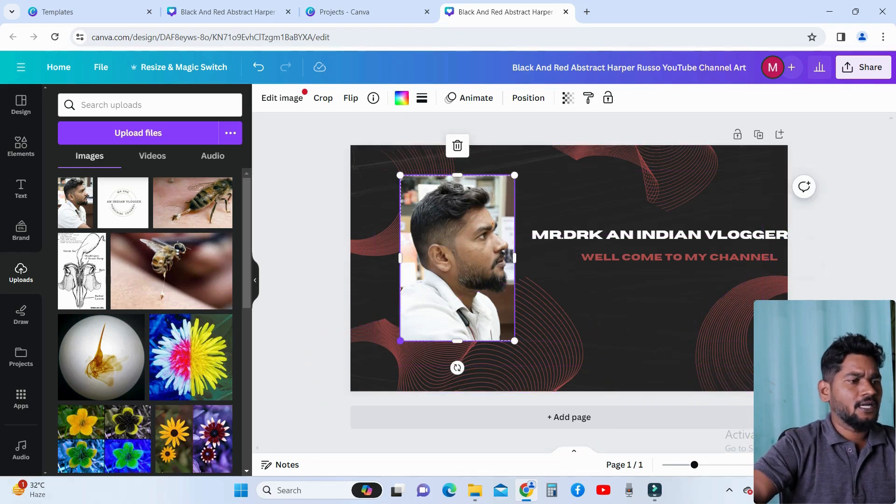
drag(400, 340, 382, 355)
click(630, 322)
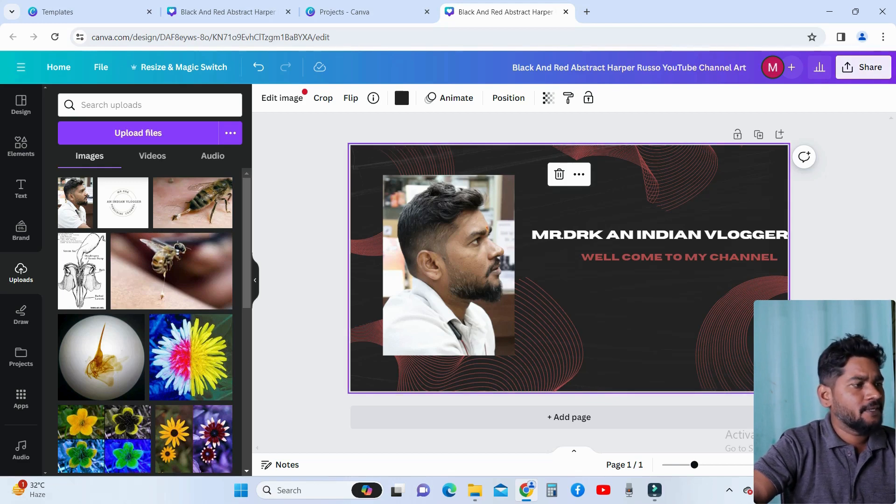
Download the finished banner as a PNG at 2,560 × 1,440 px
click(864, 67)
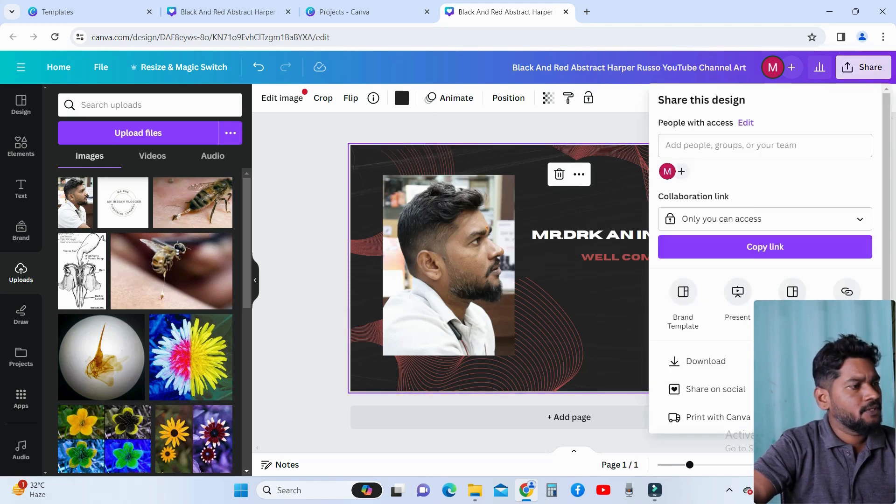
click(706, 360)
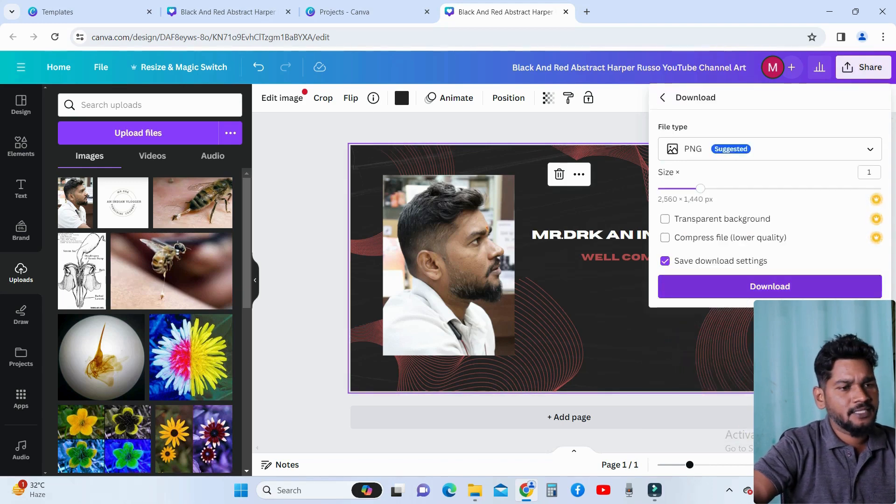
click(770, 286)
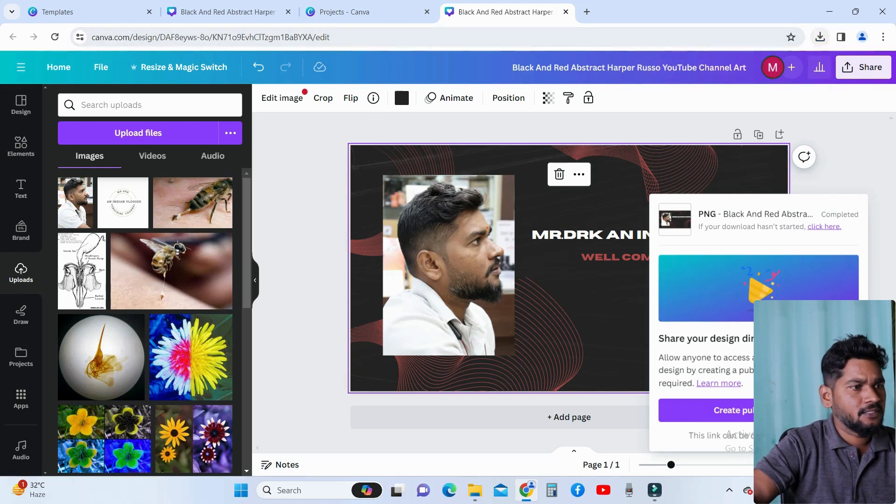
Copy the downloaded banner PNG from the Downloads folder onto the Windows desktop
click(820, 37)
click(790, 88)
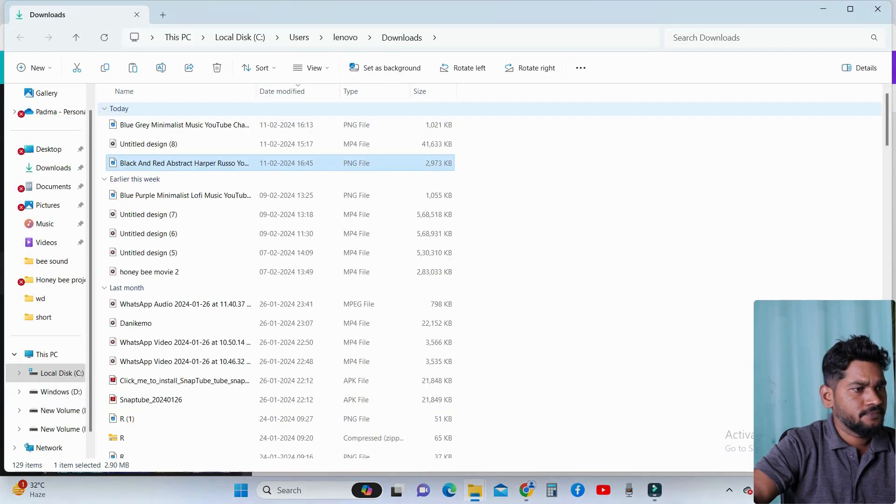
click(105, 68)
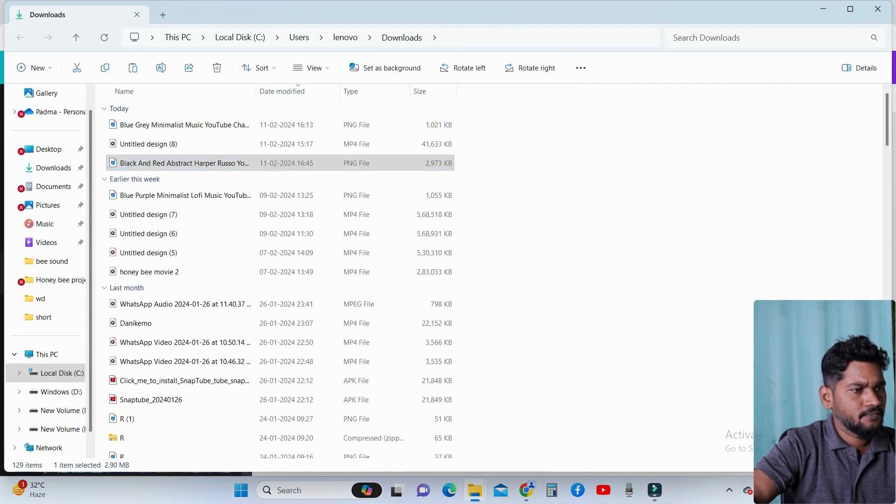
click(823, 10)
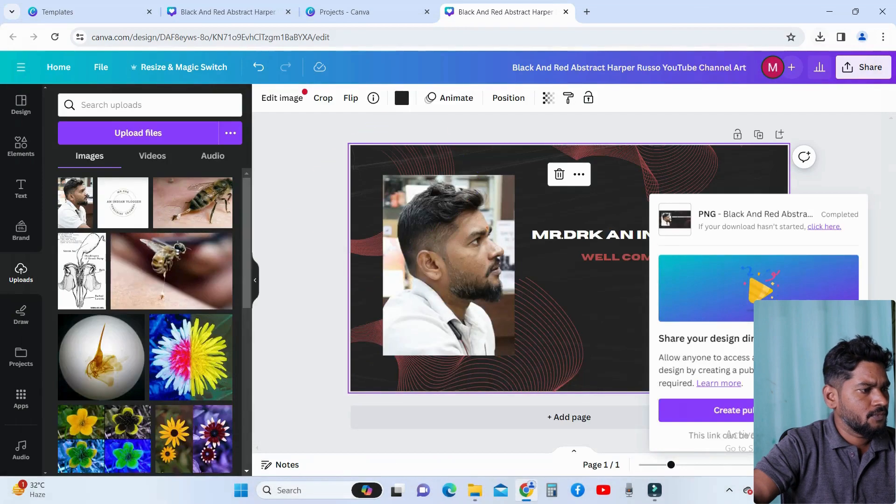
click(829, 9)
right_click(480, 117)
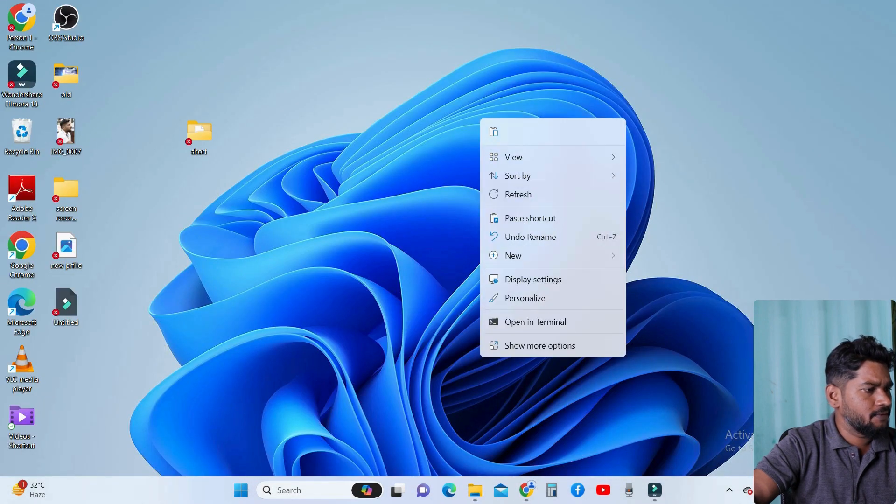
click(541, 346)
click(508, 170)
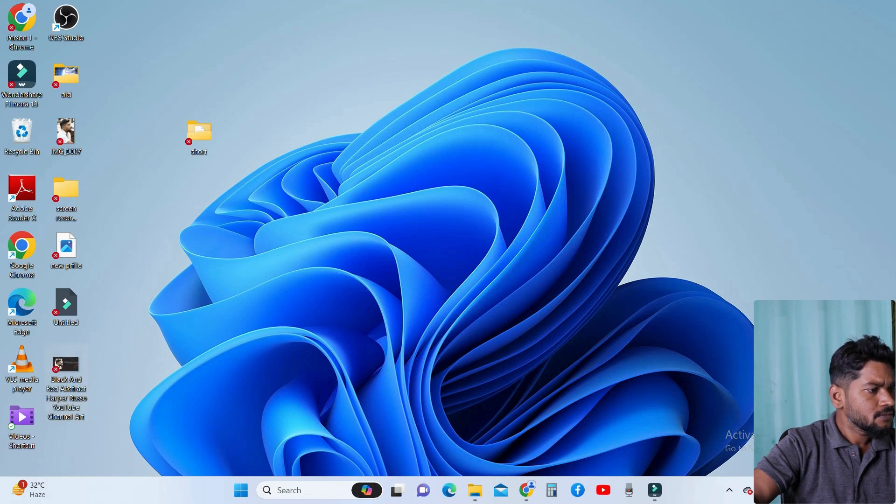
Rename the banner PNG on the desktop as banner and refresh the desktop
right_click(65, 413)
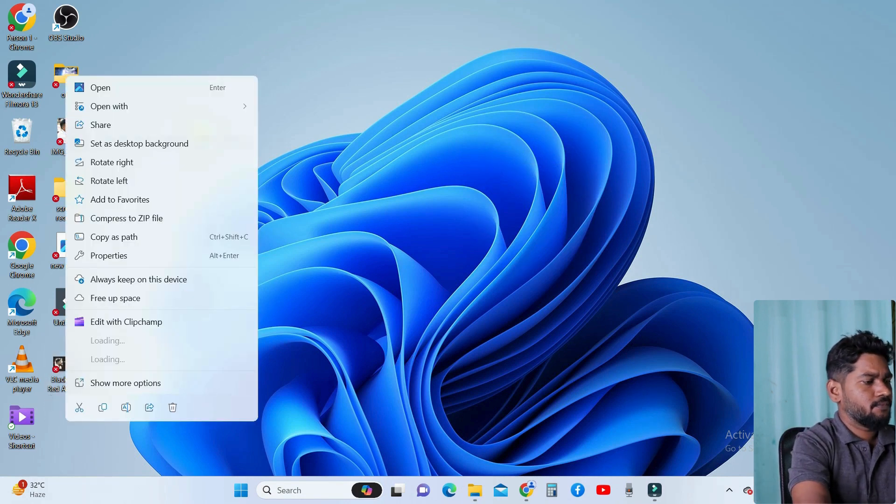
click(139, 144)
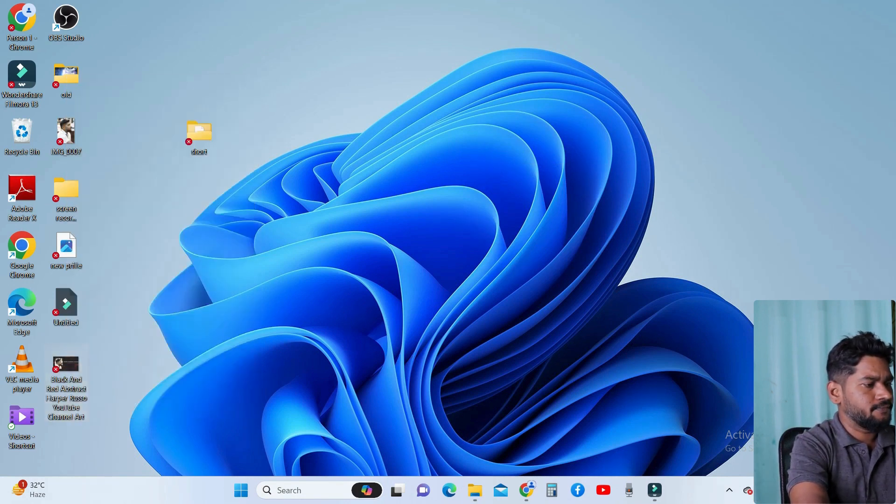
key(F2)
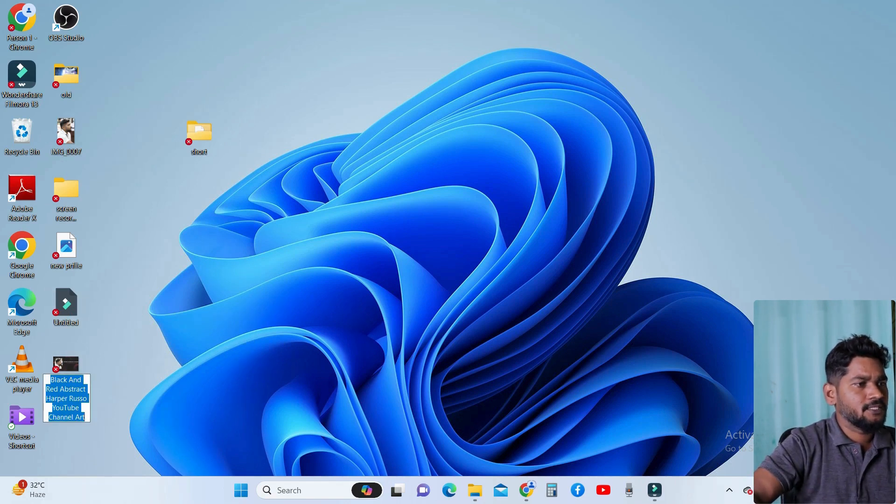
text(banner)
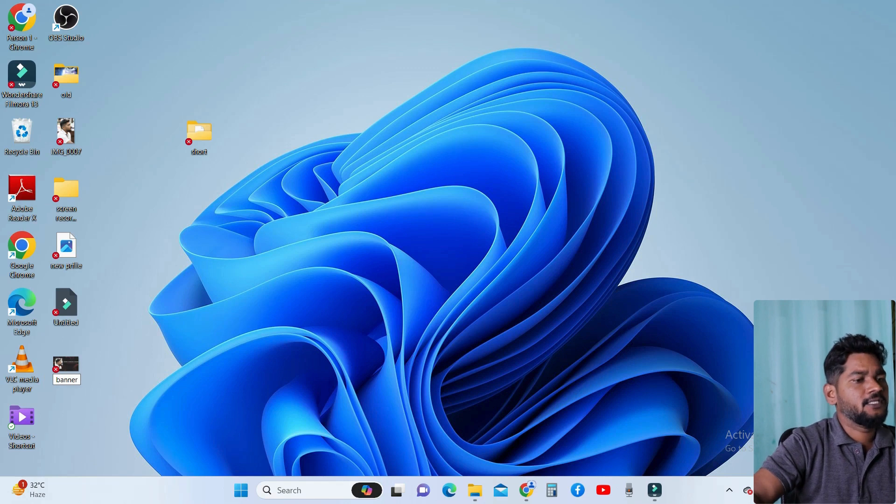
key(Return)
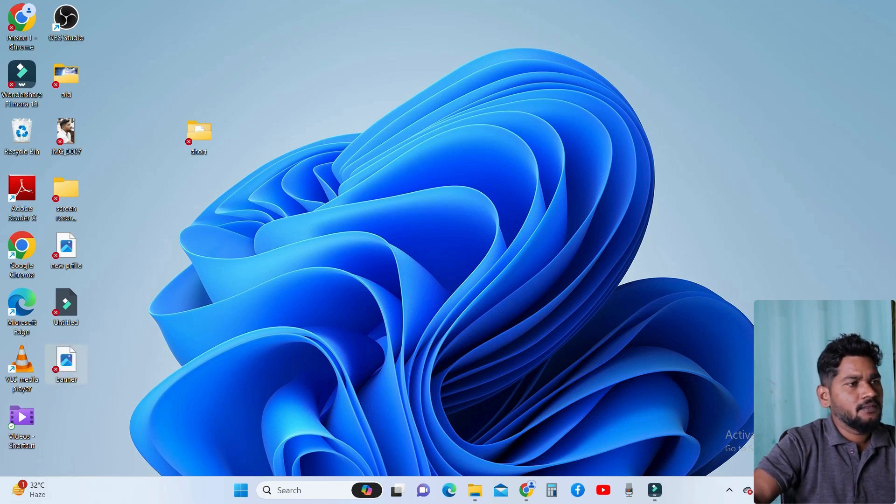
right_click(347, 59)
click(385, 107)
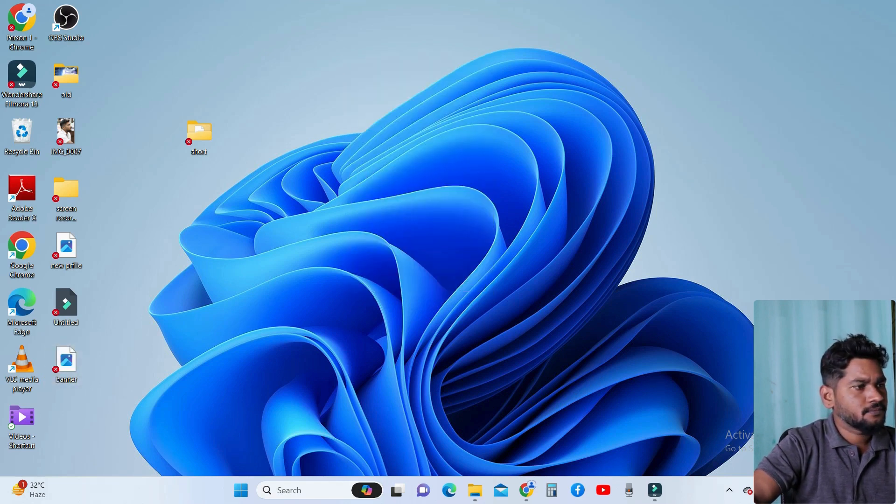
Switch to YouTube, view your own channel page and open its Branding customization in YouTube Studio
click(603, 490)
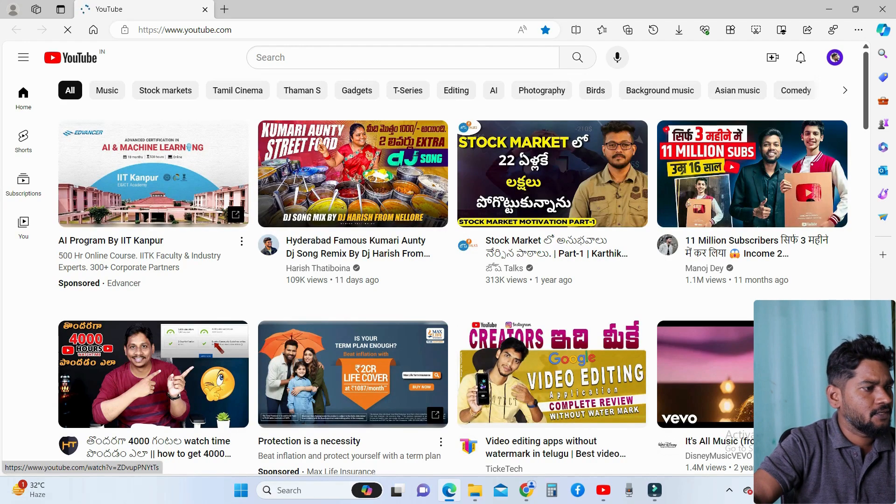
click(835, 57)
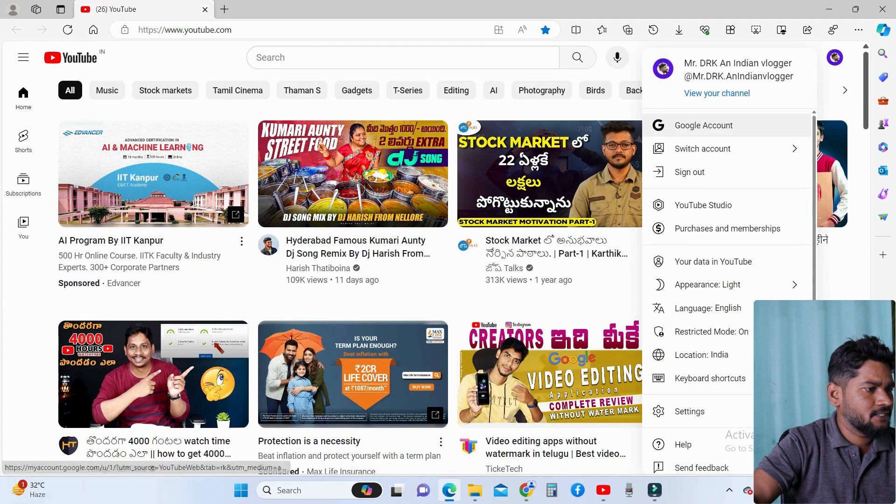
click(717, 93)
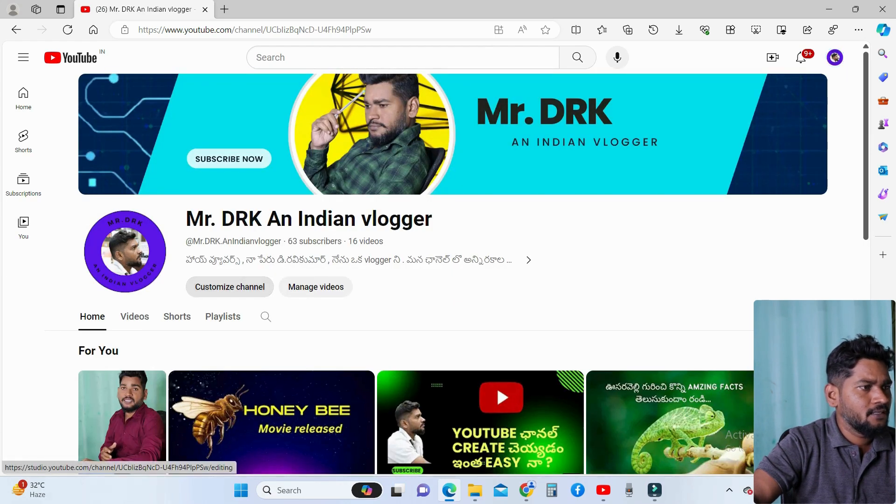
click(229, 287)
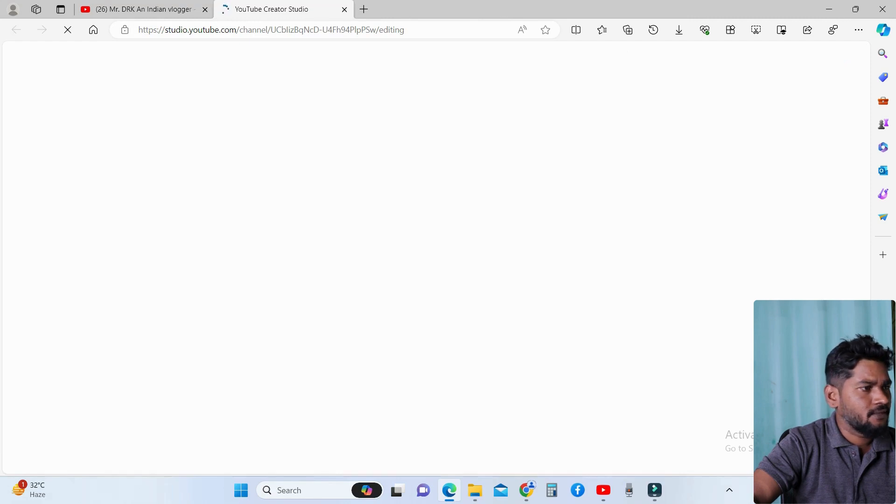
key(ctrl+w)
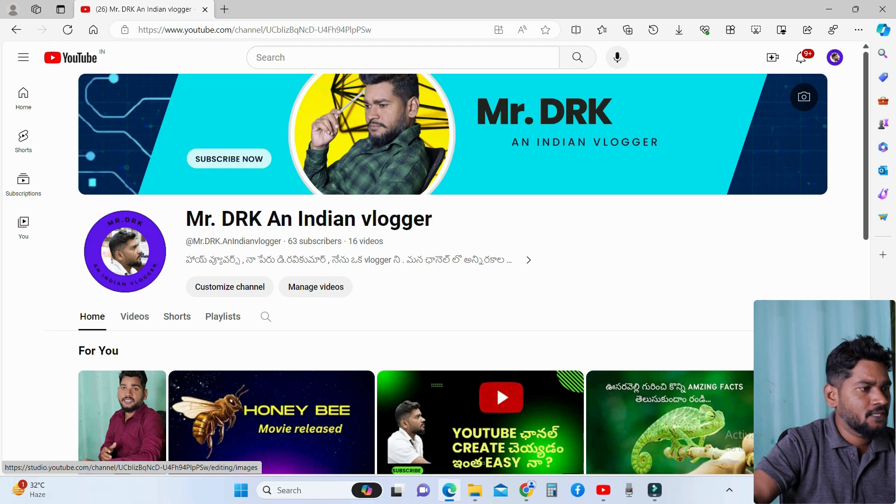
click(230, 287)
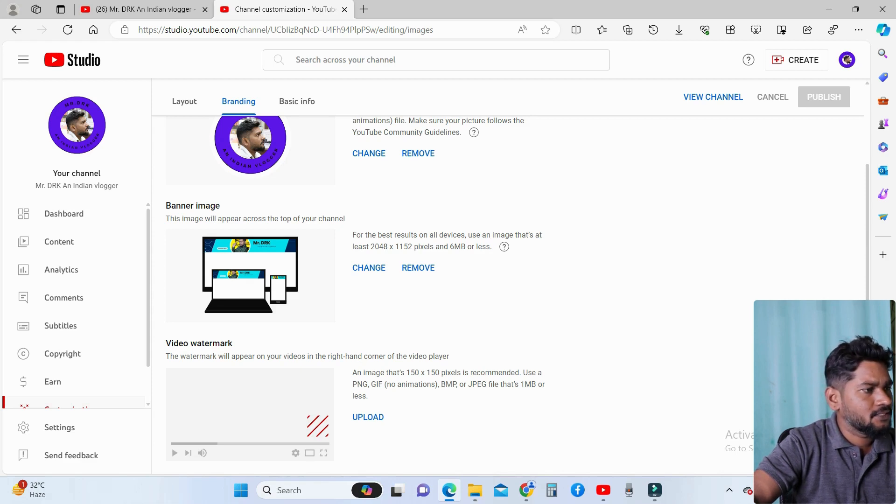
Replace the channel's banner image with the banner PNG from the desktop, accepting the default crop
click(369, 268)
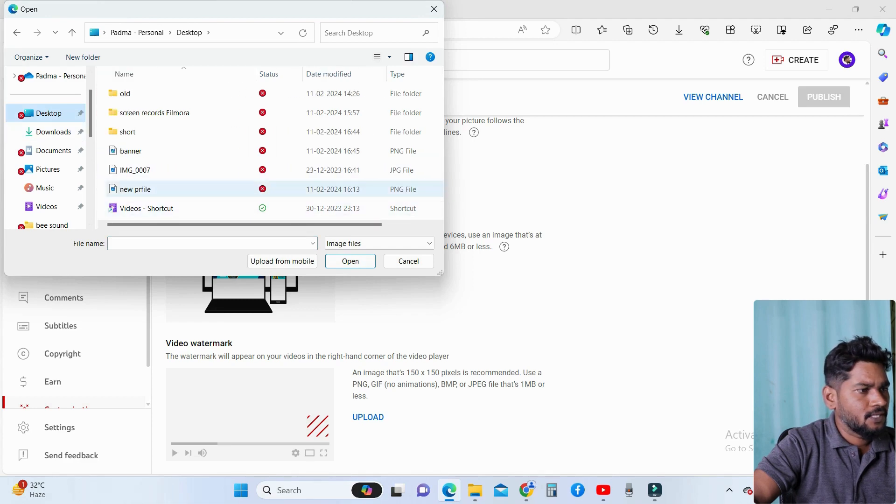
click(131, 151)
click(350, 261)
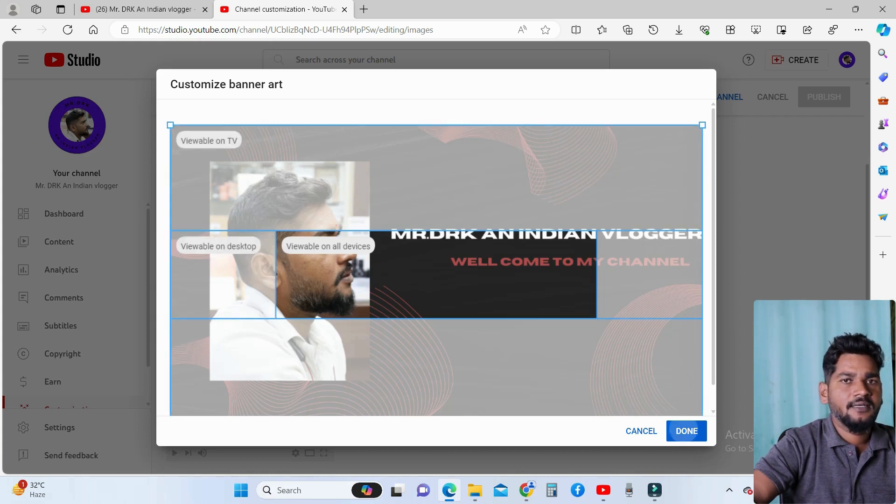
click(682, 431)
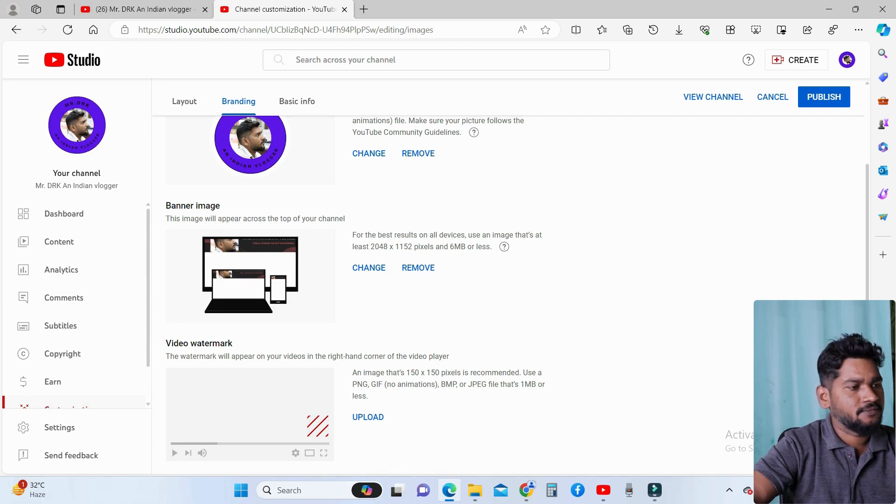
scroll(513, 289, up, 3)
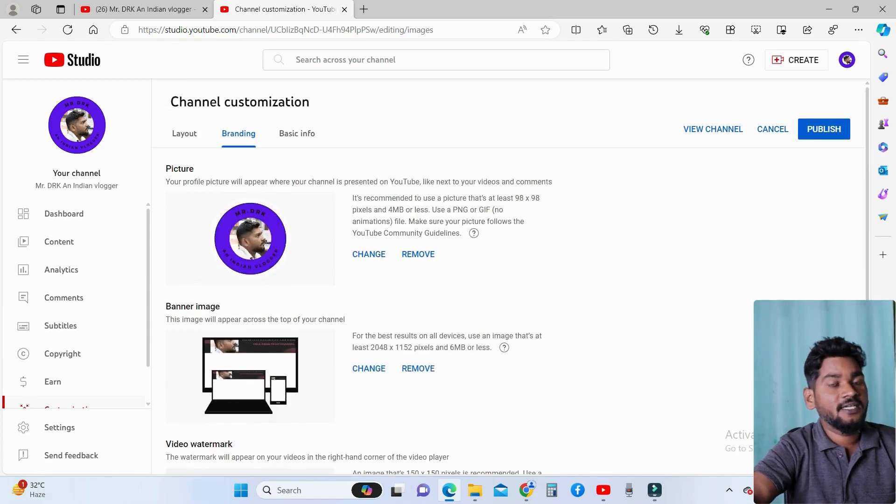